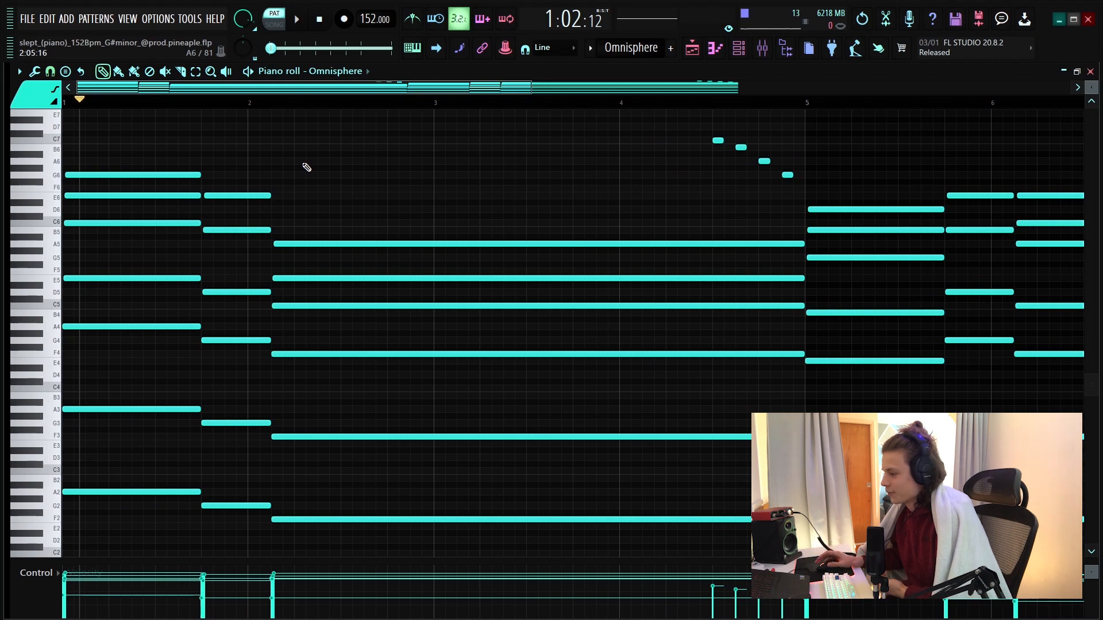
- Audition the opening chord's A4 note and trial notes at G4 and F4 below the first two chords, deleting the trial notes
drag(1090, 81, 1089, 87)
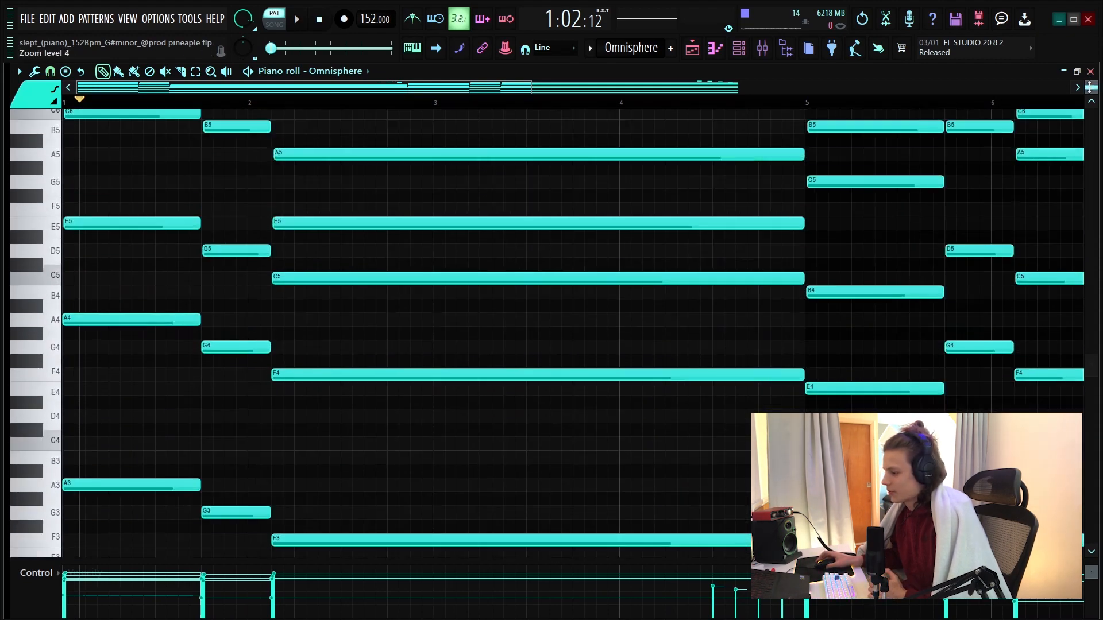
scroll(116, 92, up, 4)
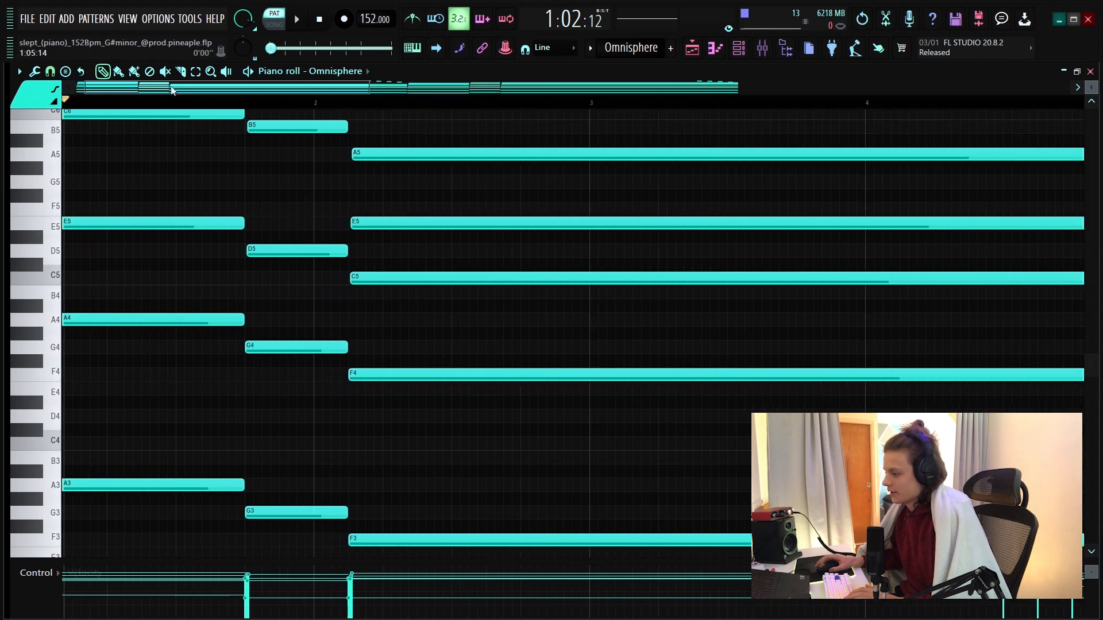
click(125, 322)
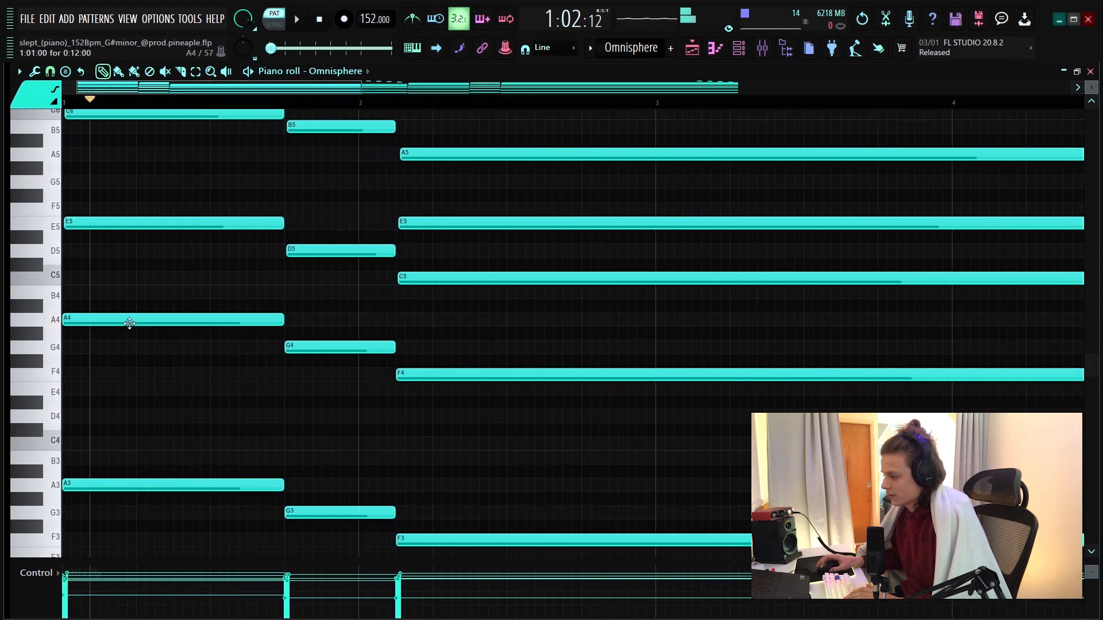
click(177, 348)
right_click(178, 348)
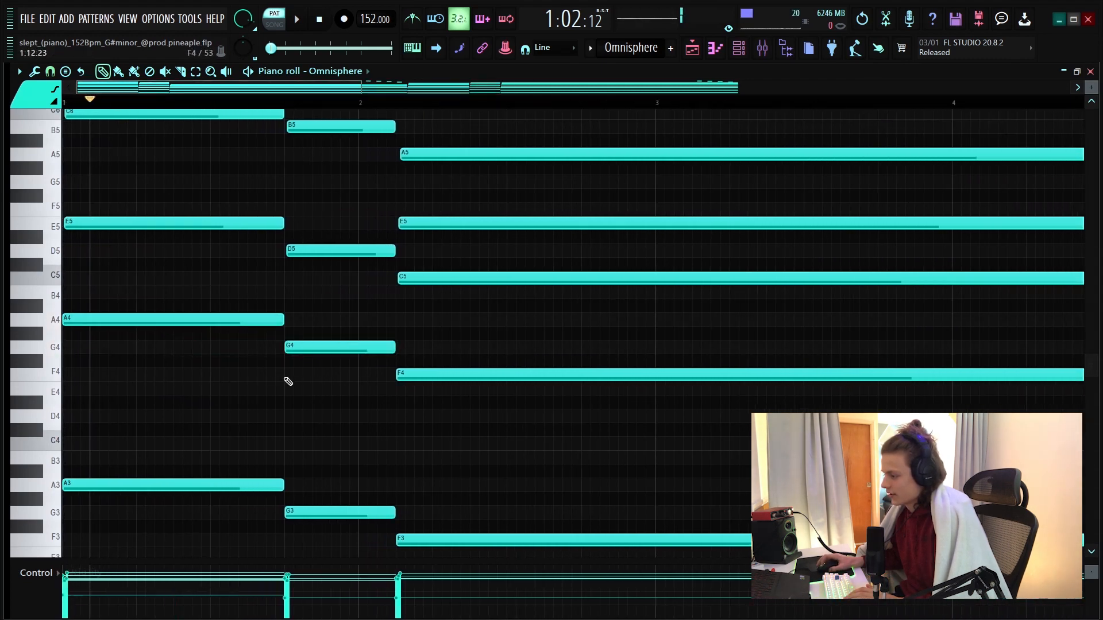
click(289, 381)
right_click(350, 376)
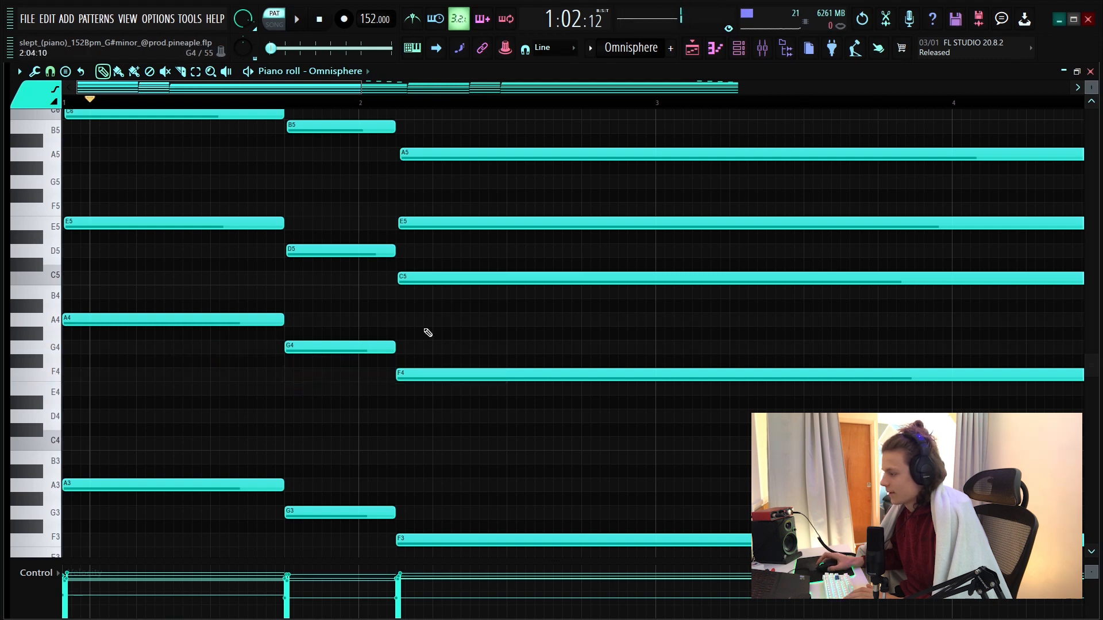
- Shift the first chord's top G6 note down an octave and back up to compare the voicing
scroll(473, 374, up, 4)
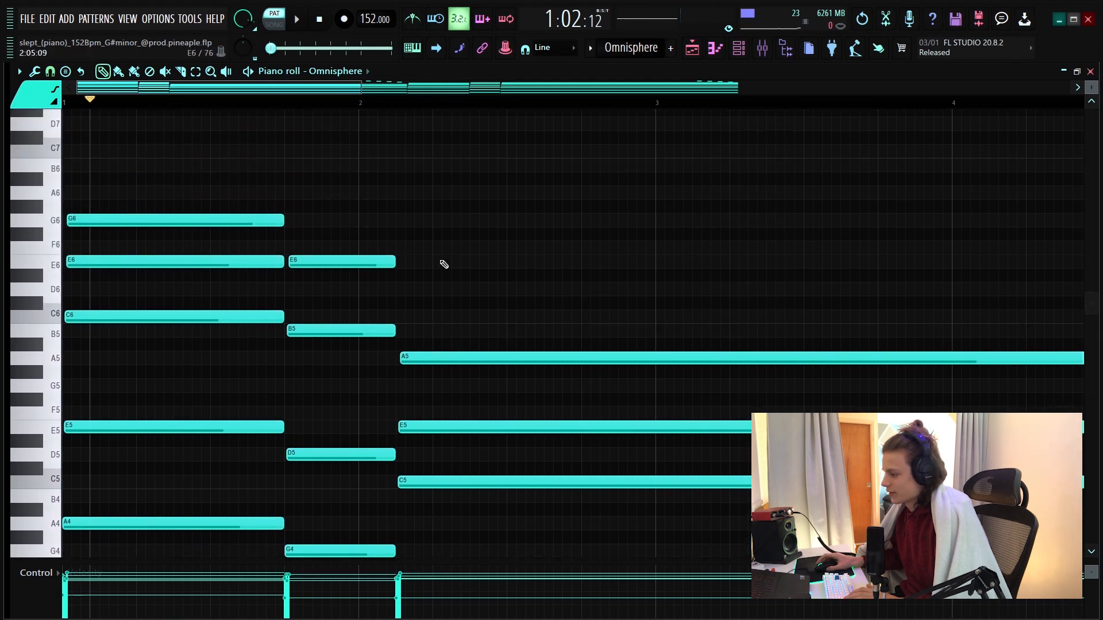
scroll(224, 297, up, 1)
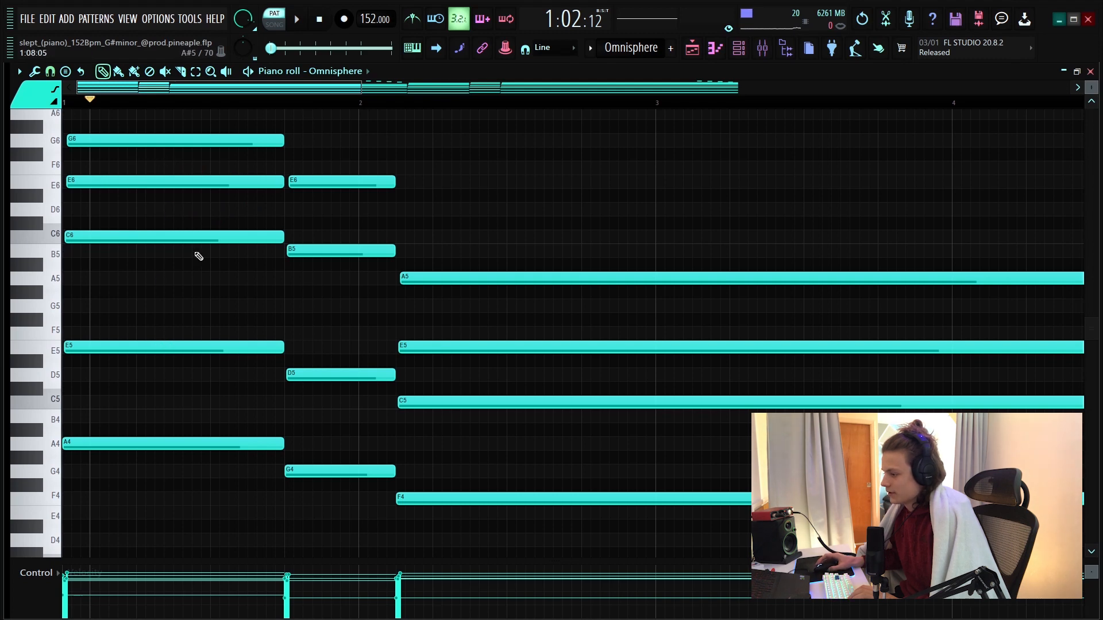
ctrl+click(167, 182)
scroll(155, 187, down, 2)
ctrl+click(128, 175)
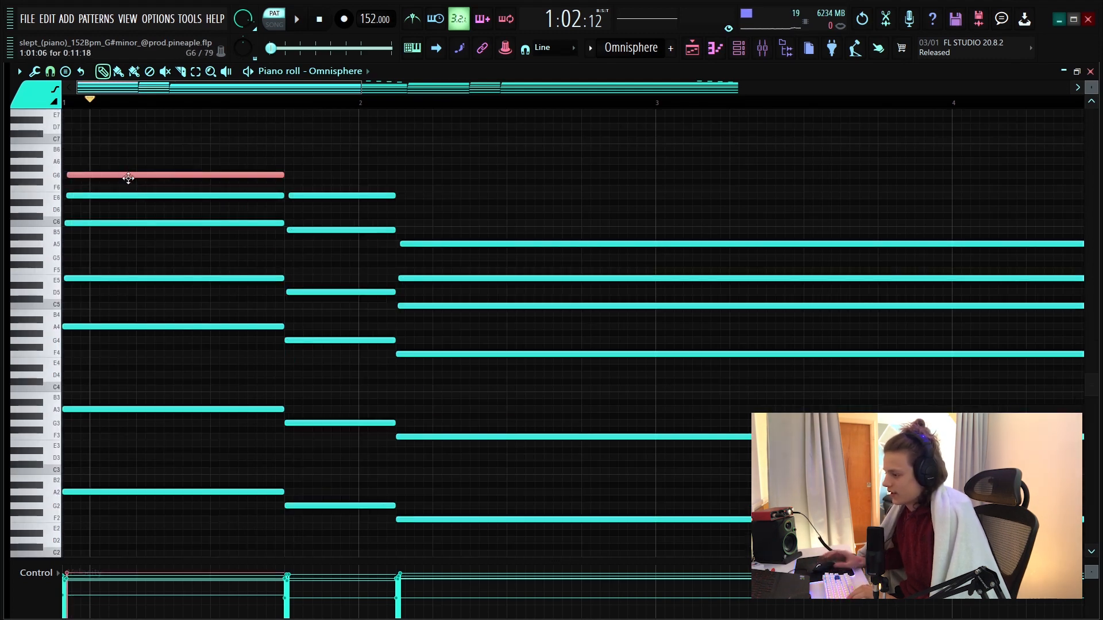
key(ctrl+Down)
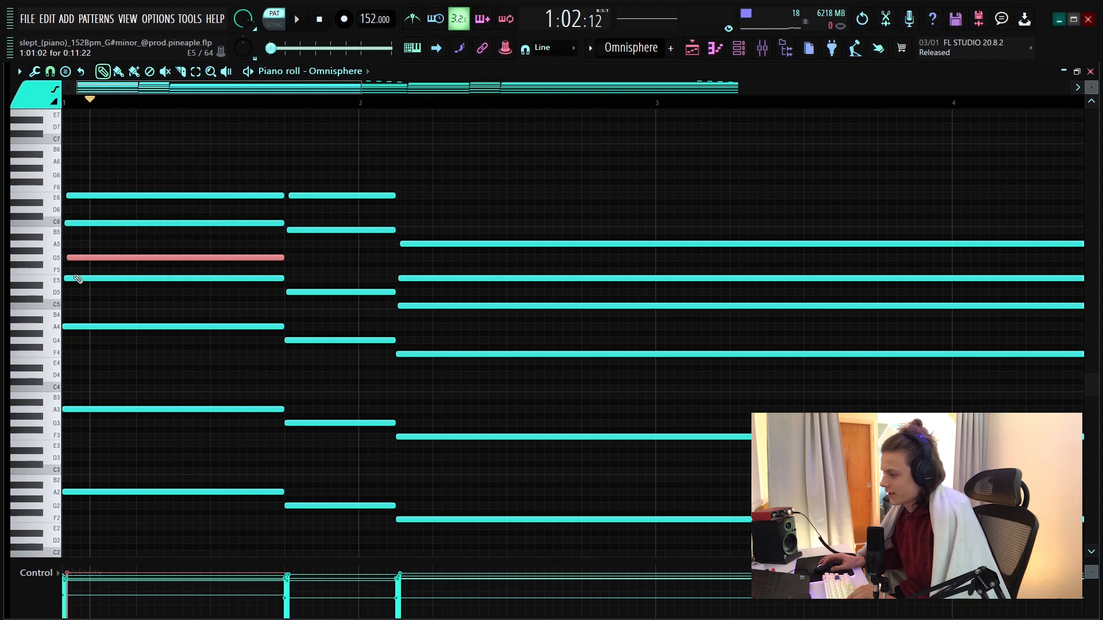
key(ctrl+Up)
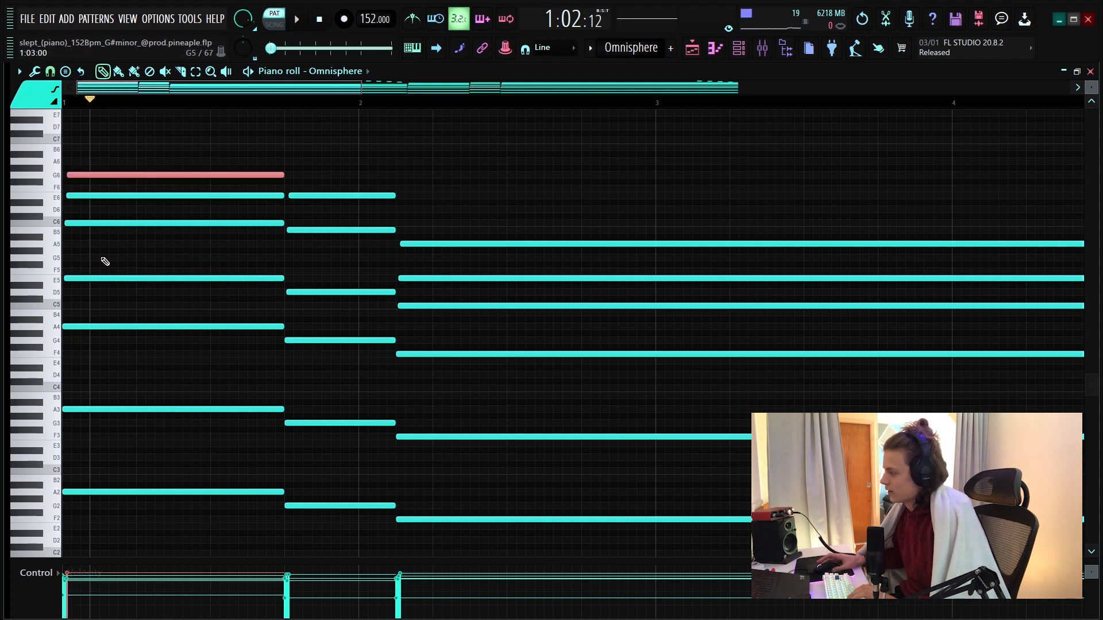
- Select the second chord's notes from G4 up to E6 and examine its voicing
drag(1098, 85, 1097, 108)
scroll(439, 374, up, 5)
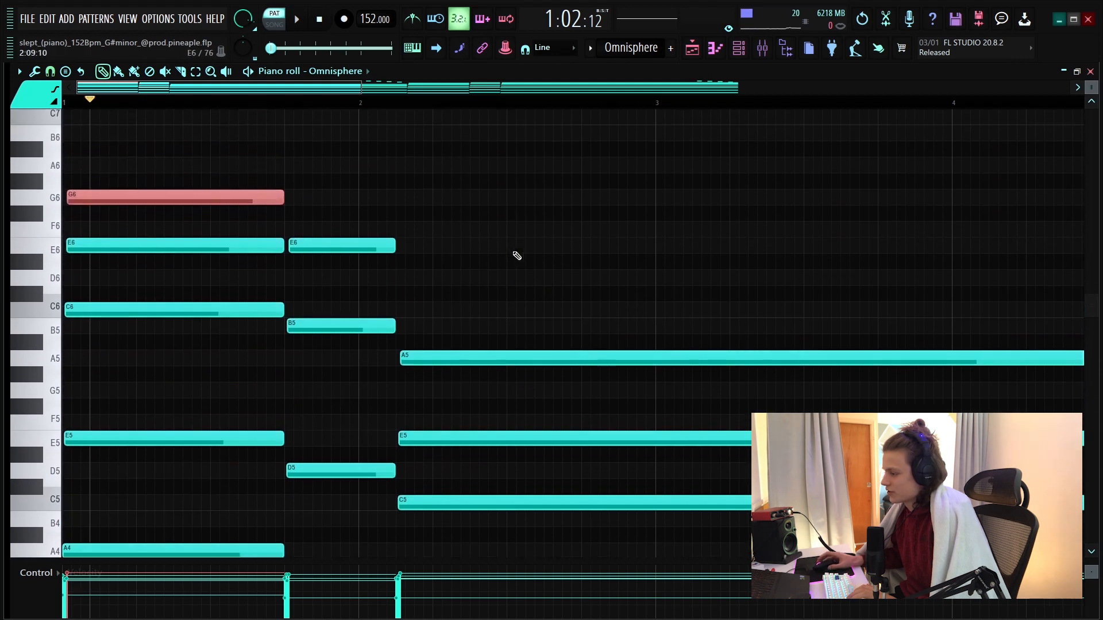
scroll(308, 406, down, 4)
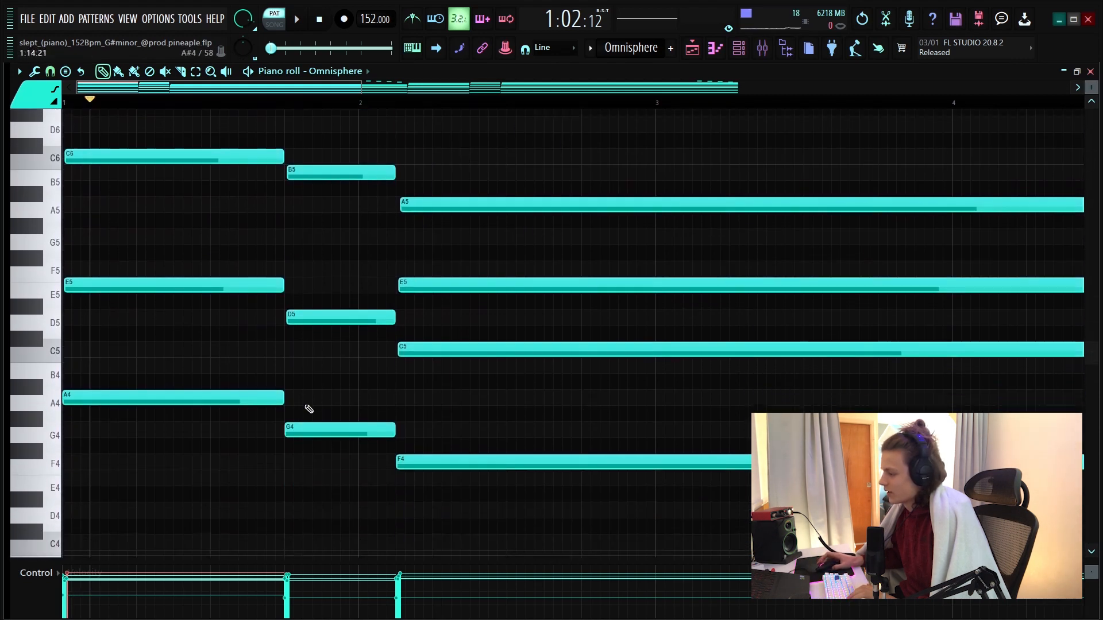
drag(323, 466, 348, 112)
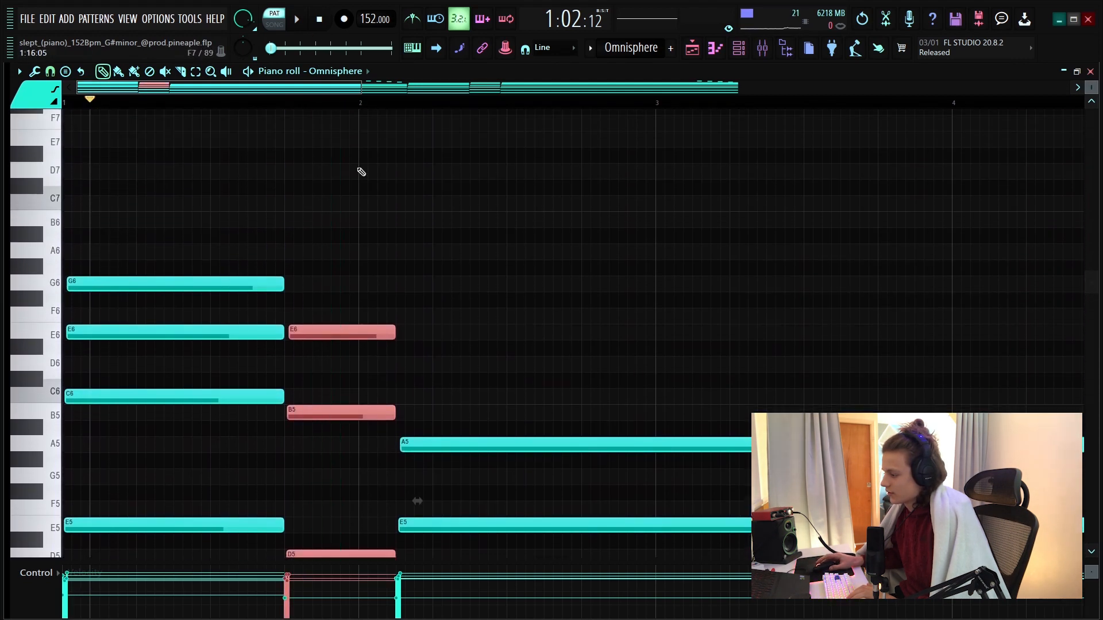
scroll(347, 158, down, 5)
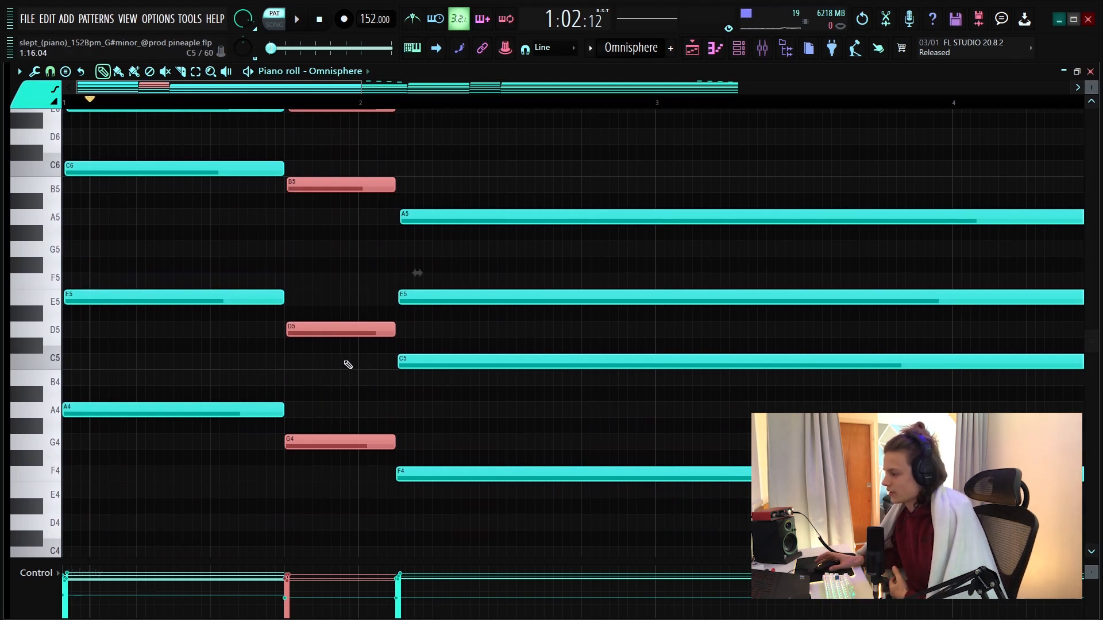
scroll(335, 369, down, 5)
scroll(178, 118, up, 2)
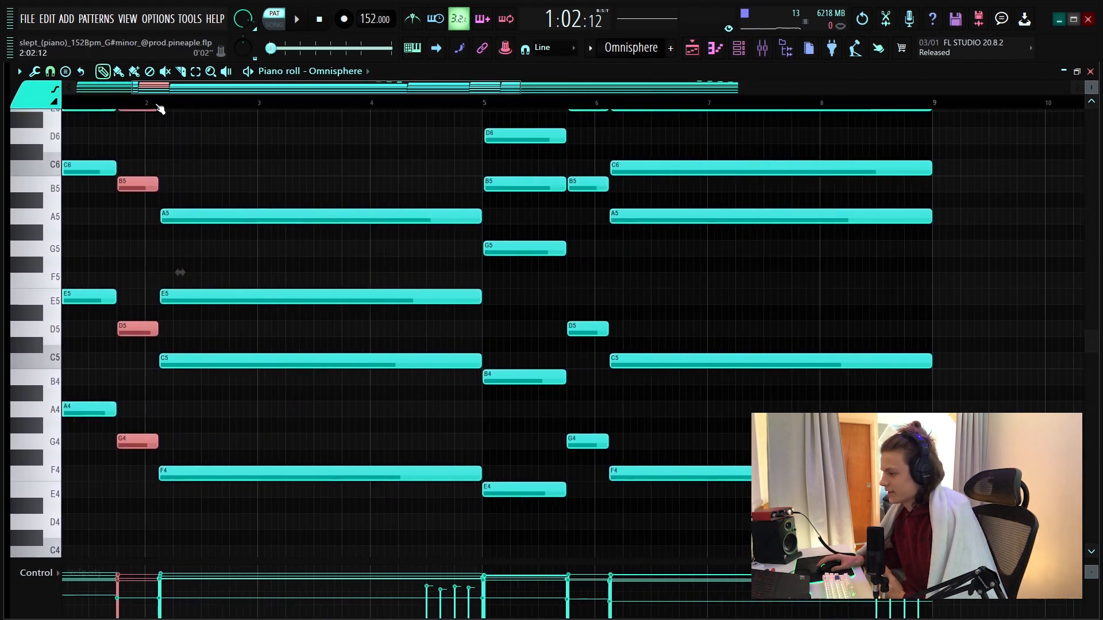
- Select the four-note descending run C7, B6, A6, G6 in bar 4 and examine how it leads into the bar 5 chord
scroll(160, 109, up, 3)
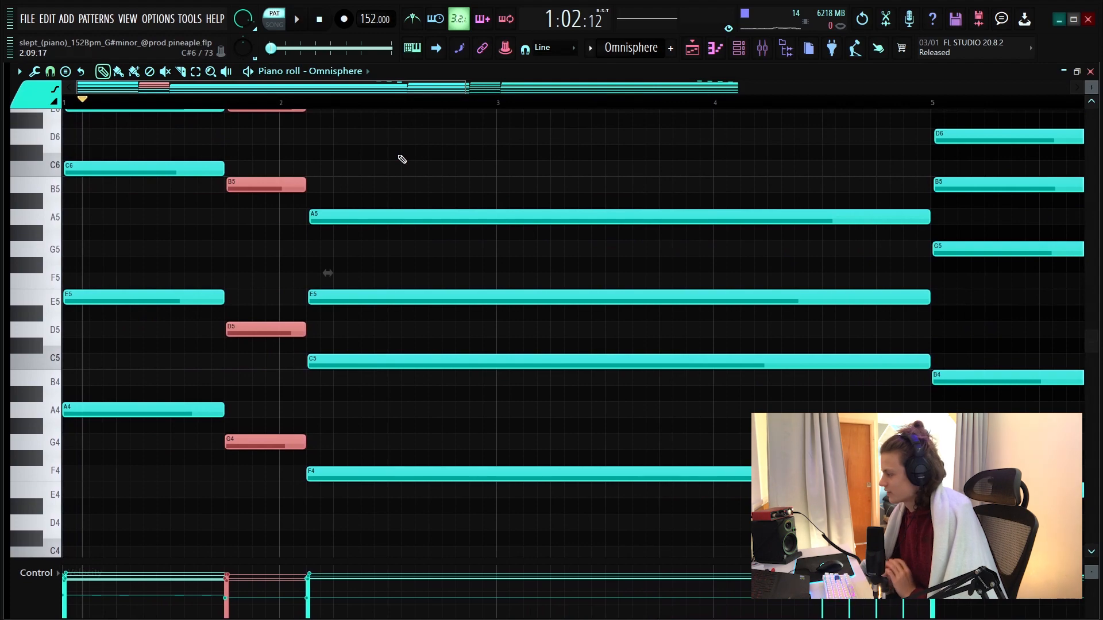
scroll(480, 111, down, 3)
scroll(490, 180, up, 3)
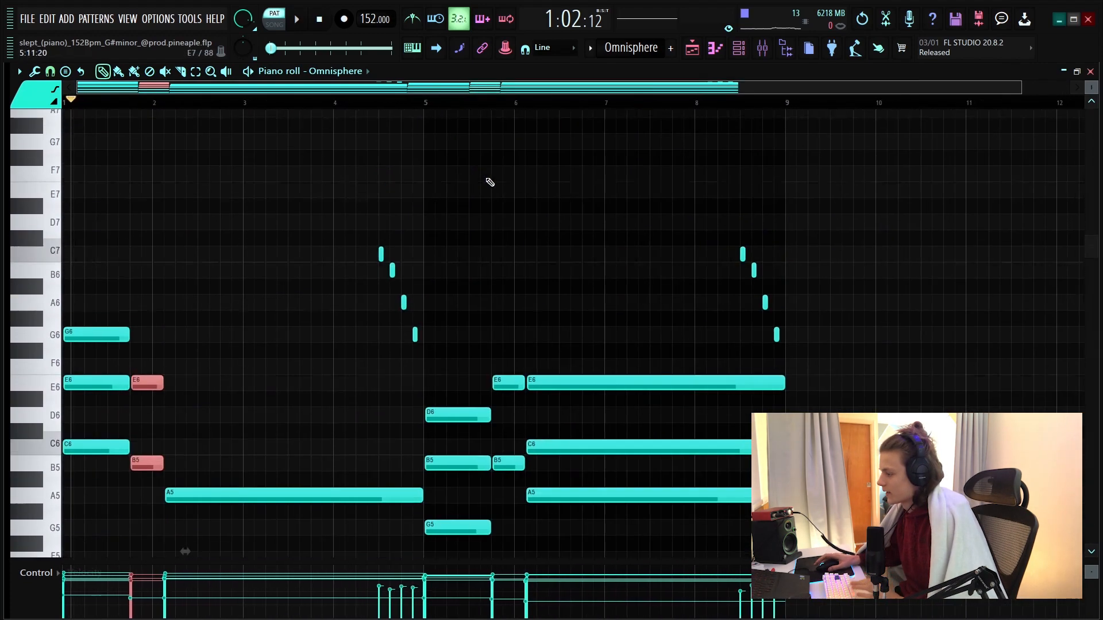
scroll(484, 212, down, 1)
drag(508, 178, 241, 302)
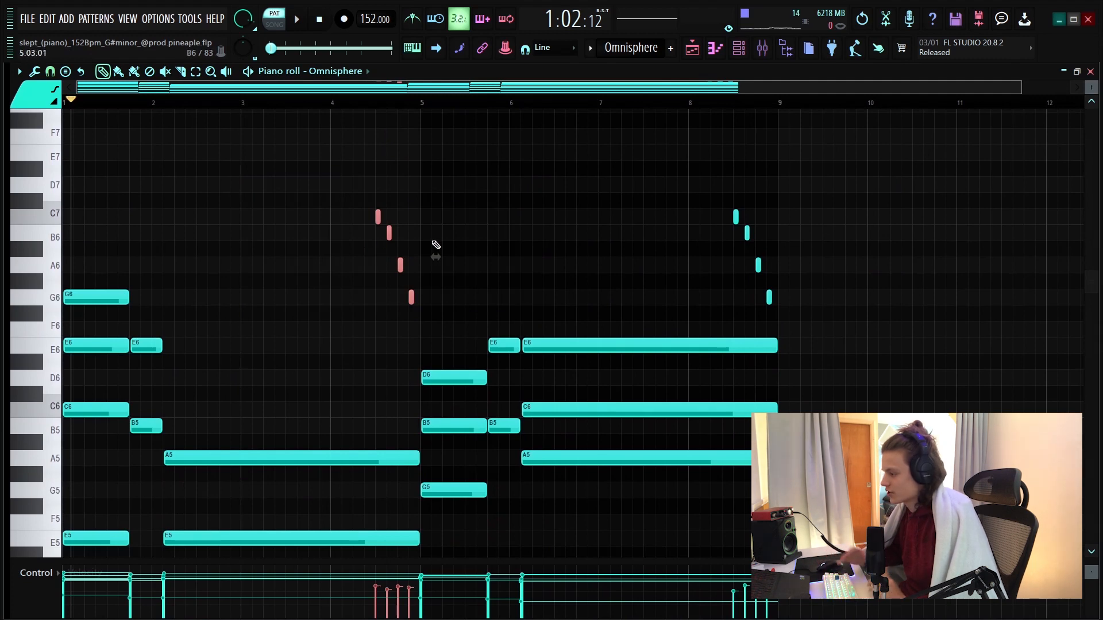
scroll(436, 247, down, 8)
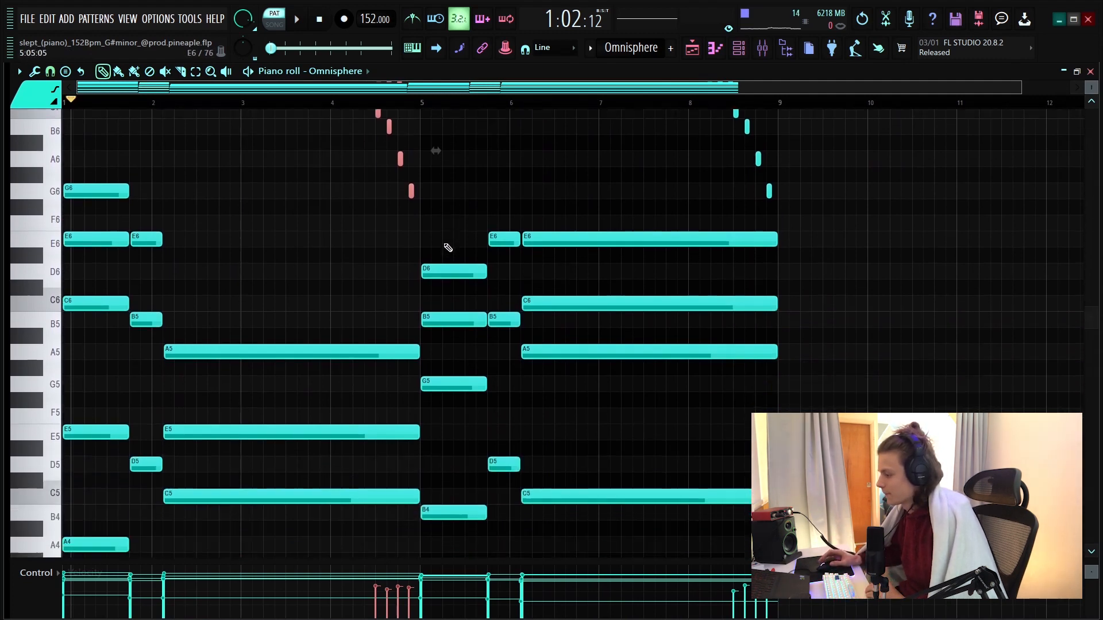
scroll(436, 254, up, 4)
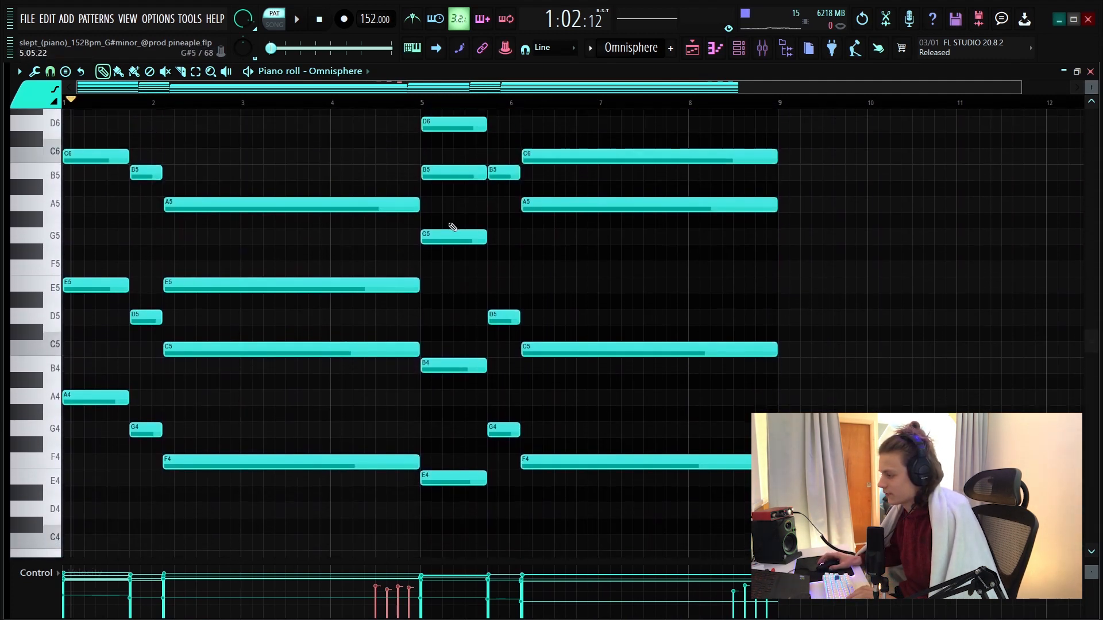
- Select the first chord's A4 root note and compare it with the lowest notes of the following chords
scroll(86, 345, down, 2)
scroll(86, 344, down, 1)
drag(87, 346, 93, 415)
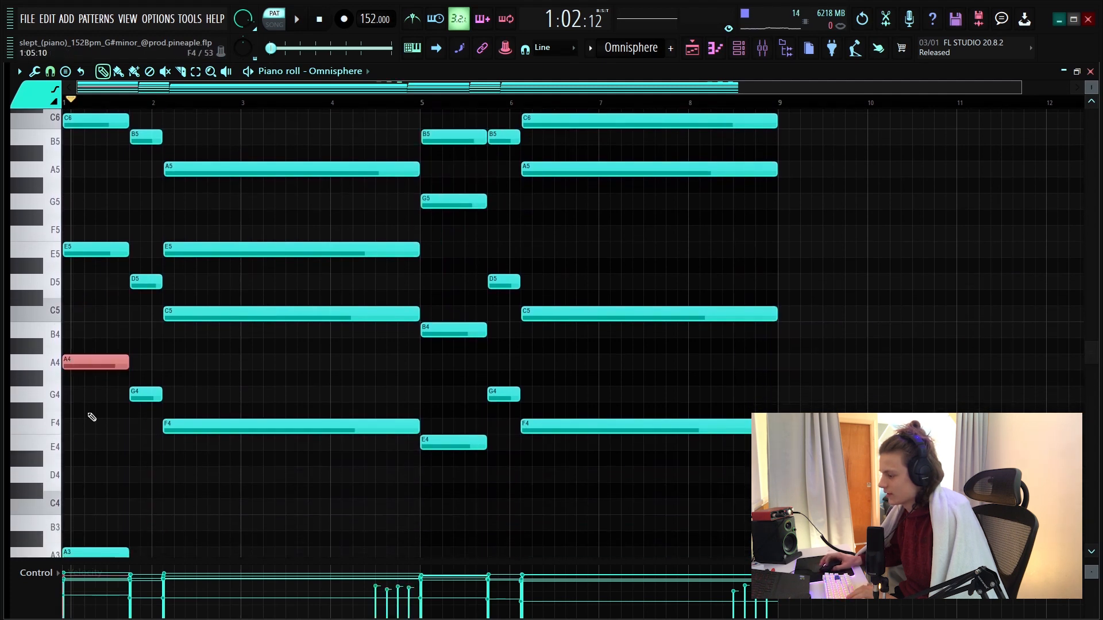
scroll(432, 376, up, 3)
scroll(436, 350, down, 1)
scroll(437, 349, down, 1)
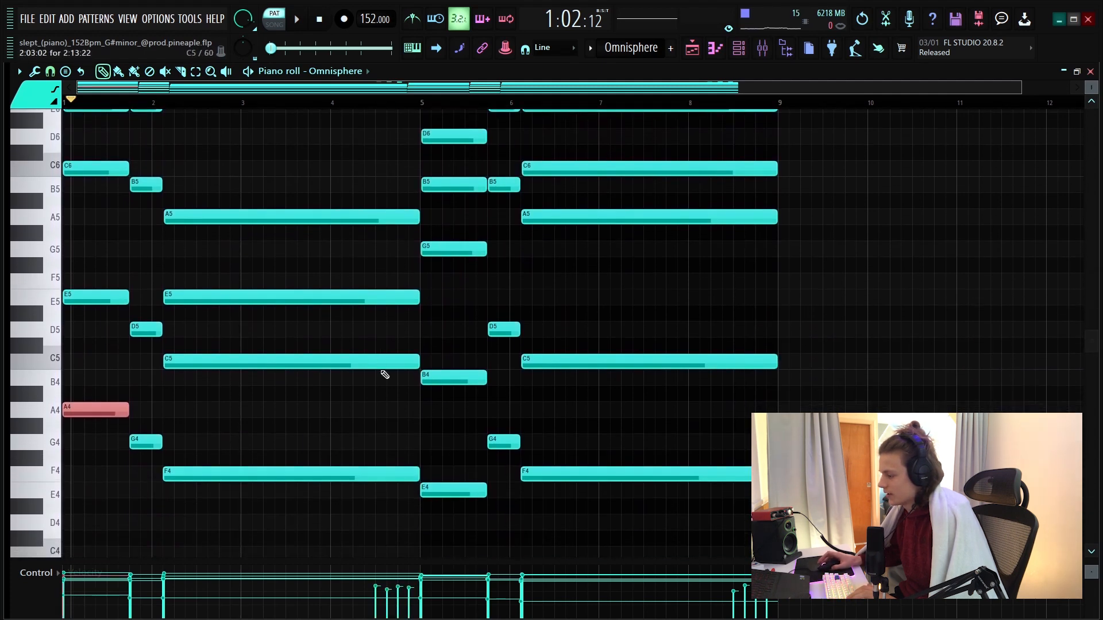
- Transpose the bar 5 chord's notes from E4 up to D6 up by five semitones to compare them with the first chord
scroll(450, 201, up, 3)
drag(448, 197, 459, 422)
scroll(459, 422, down, 3)
key(shift+Up)
key(shift+Up)
key(shift+Up)
key(shift+Up)
key(shift+Up)
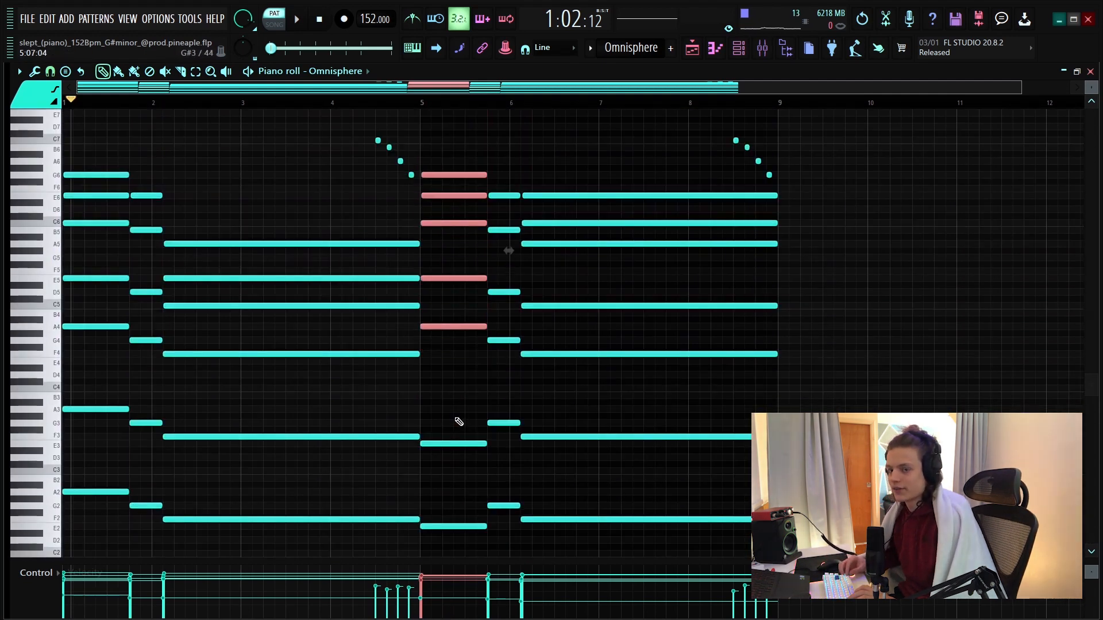
- Transpose the selected bar 5 chord notes back down by five semitones
key(Down)
key(Down)
key(Down)
key(Down)
key(Down)
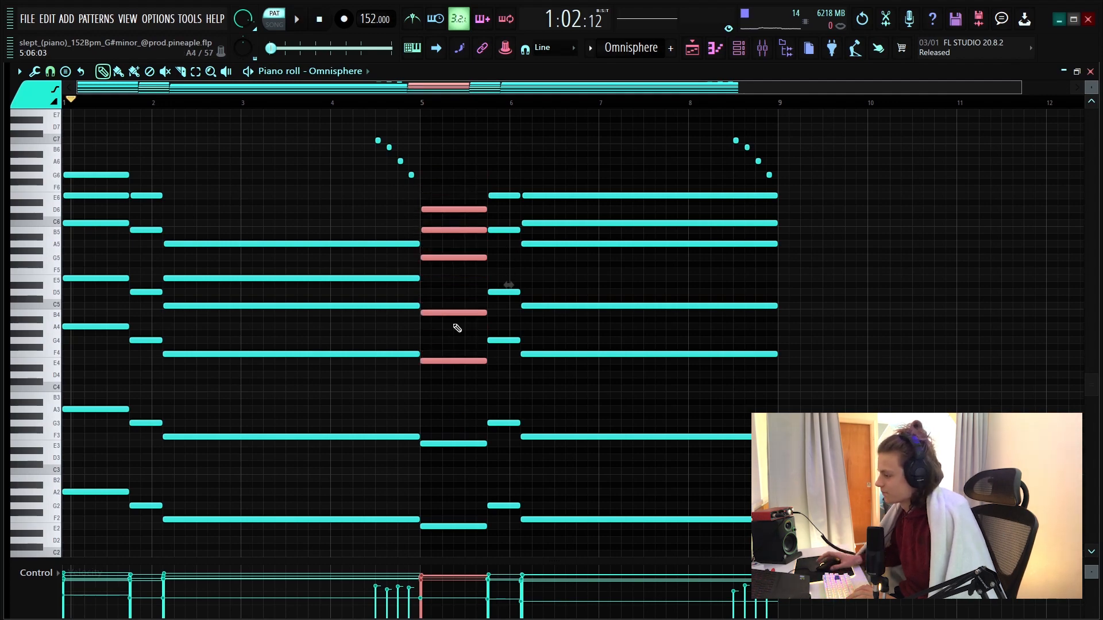
- Select the first chord's A4 root, then examine the bass notes doubled in the octaves below the chords
drag(1091, 88, 1090, 76)
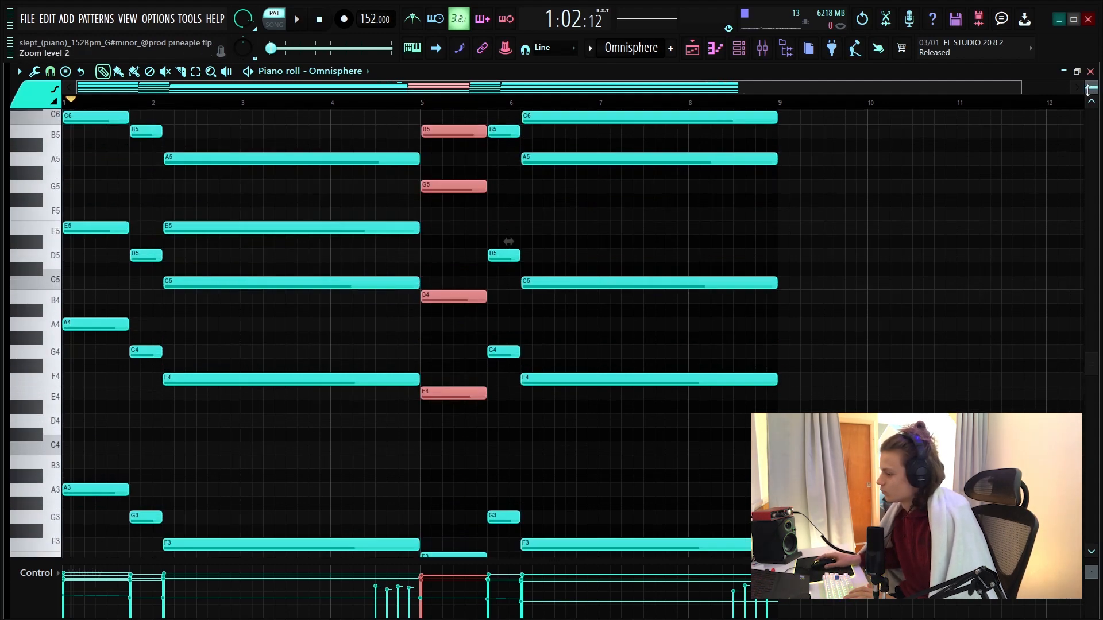
scroll(74, 334, up, 1)
scroll(74, 334, up, 3)
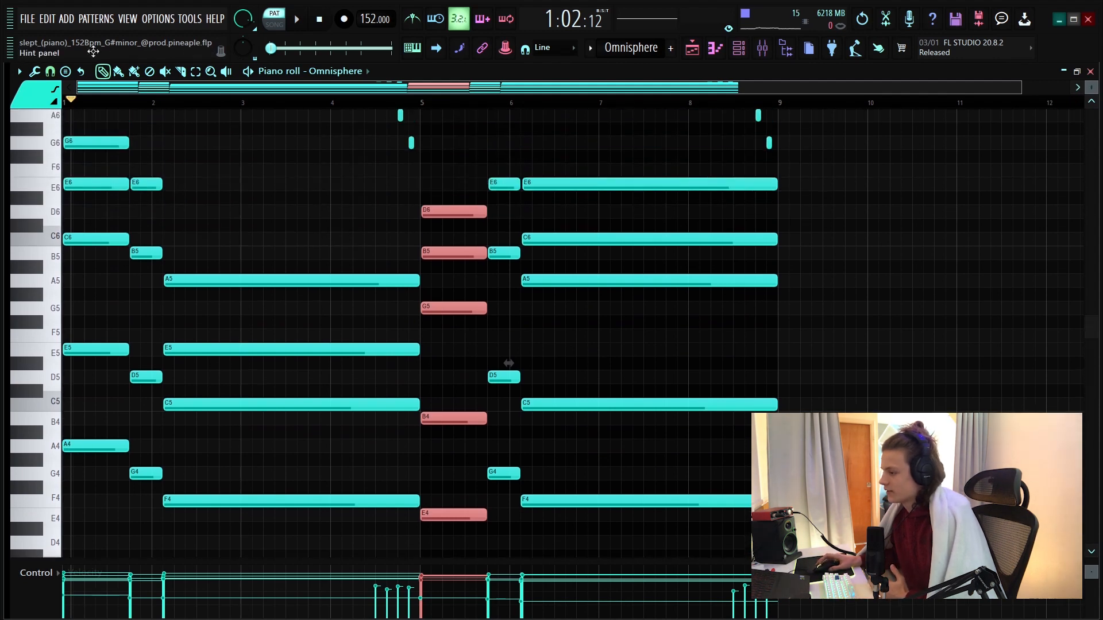
scroll(123, 102, up, 3)
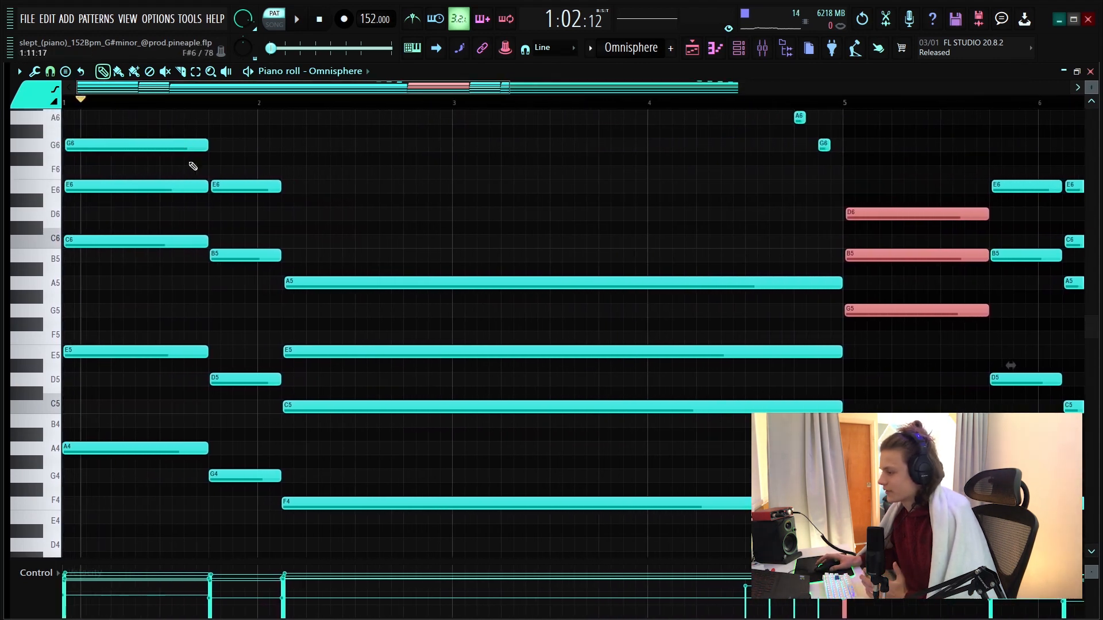
scroll(144, 258, down, 4)
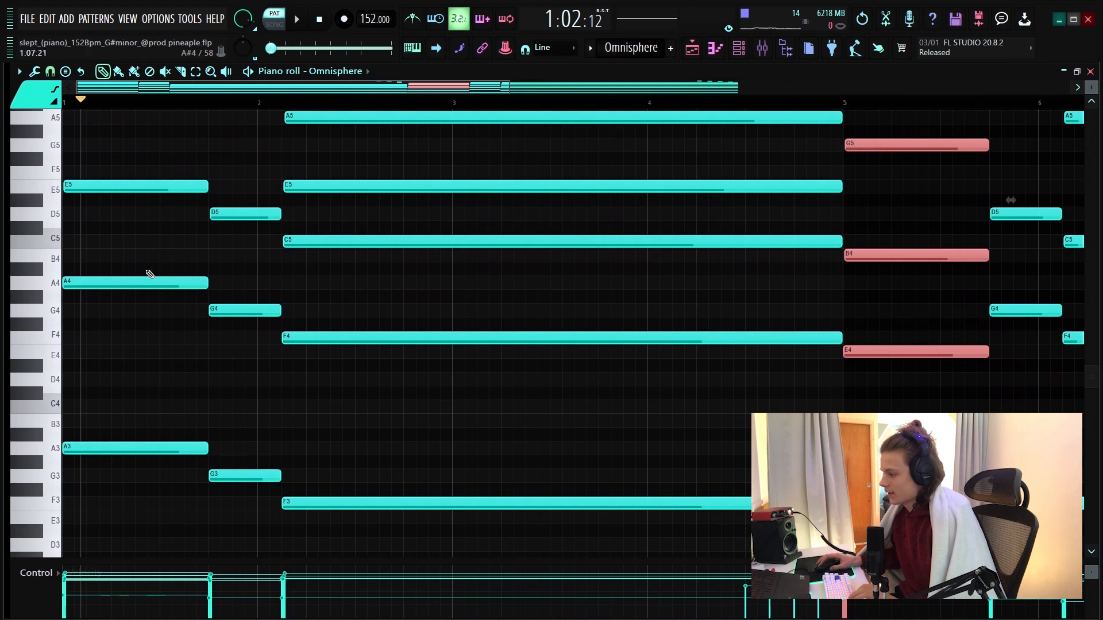
drag(136, 270, 4, 277)
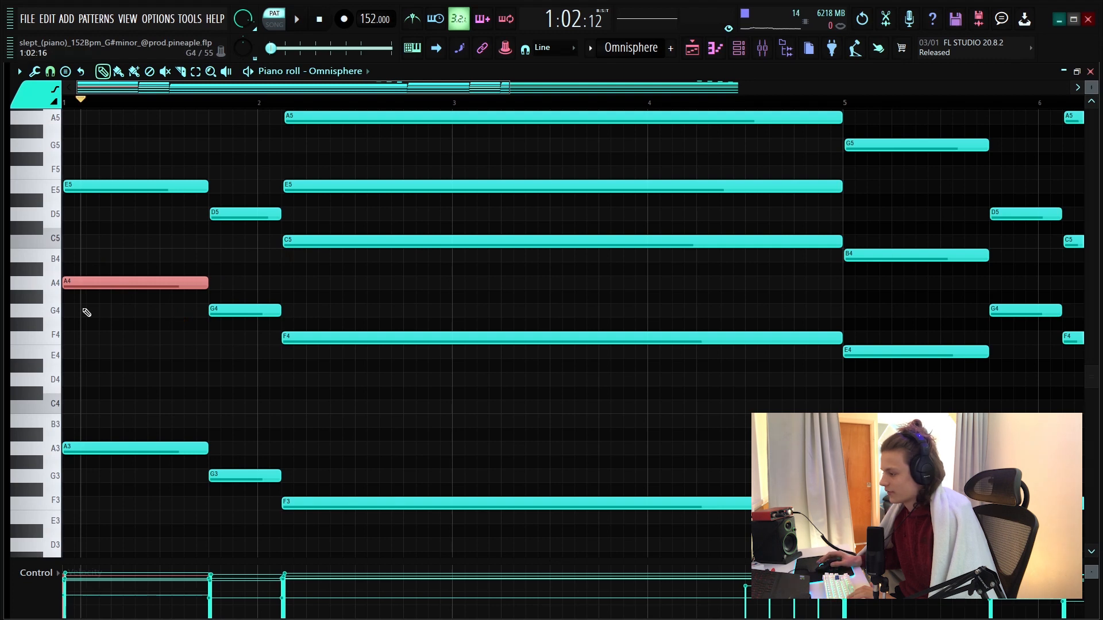
scroll(87, 312, down, 5)
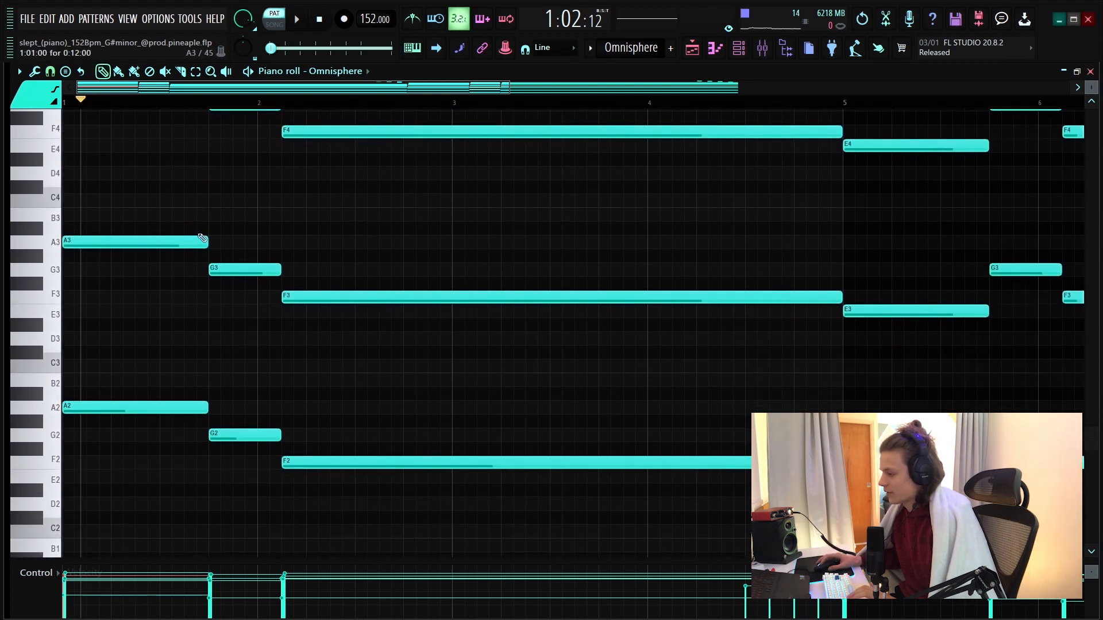
drag(522, 208, 4, 531)
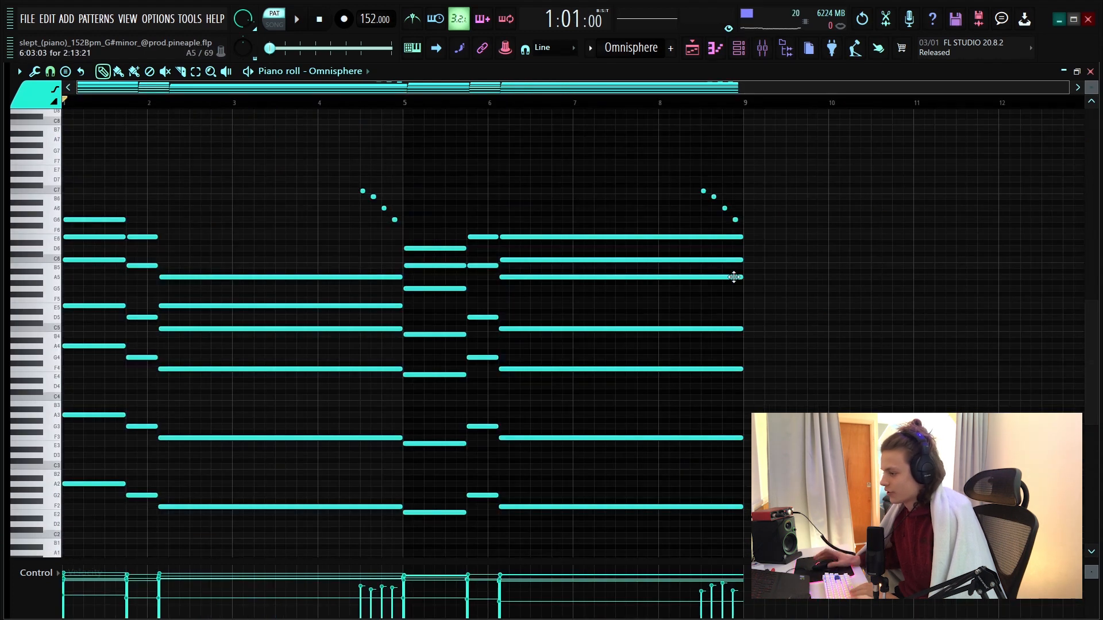
- Play the eight-bar chord pattern through and stop playback at its end
key(space)
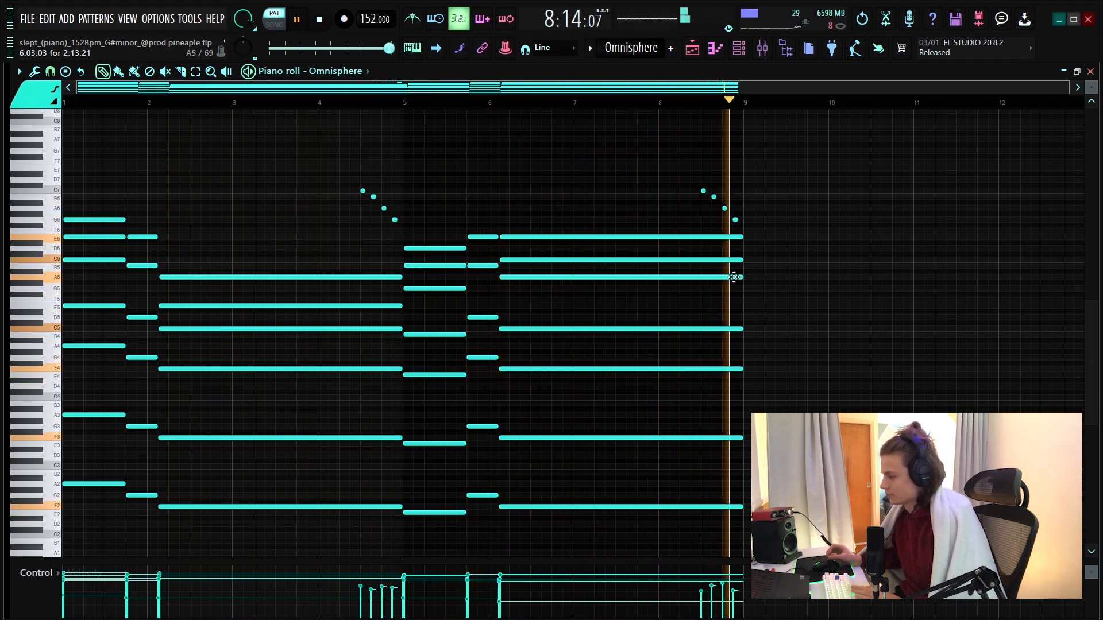
key(space)
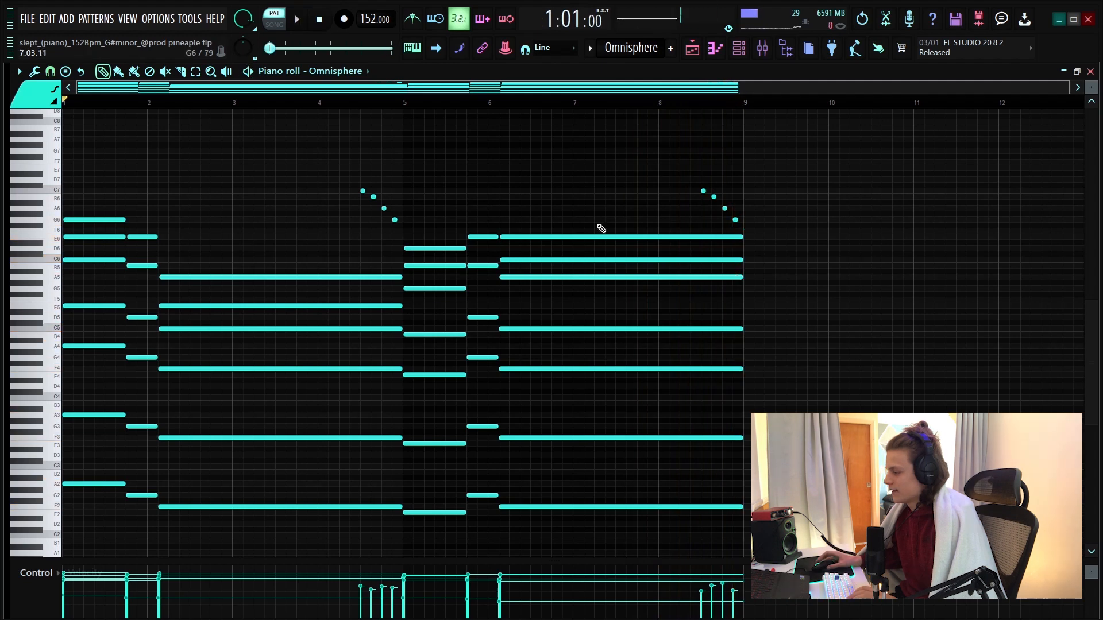
- Shift the last chord's top E6 note down an octave and back up twice to compare the voicing
click(558, 236)
key(ctrl+Down)
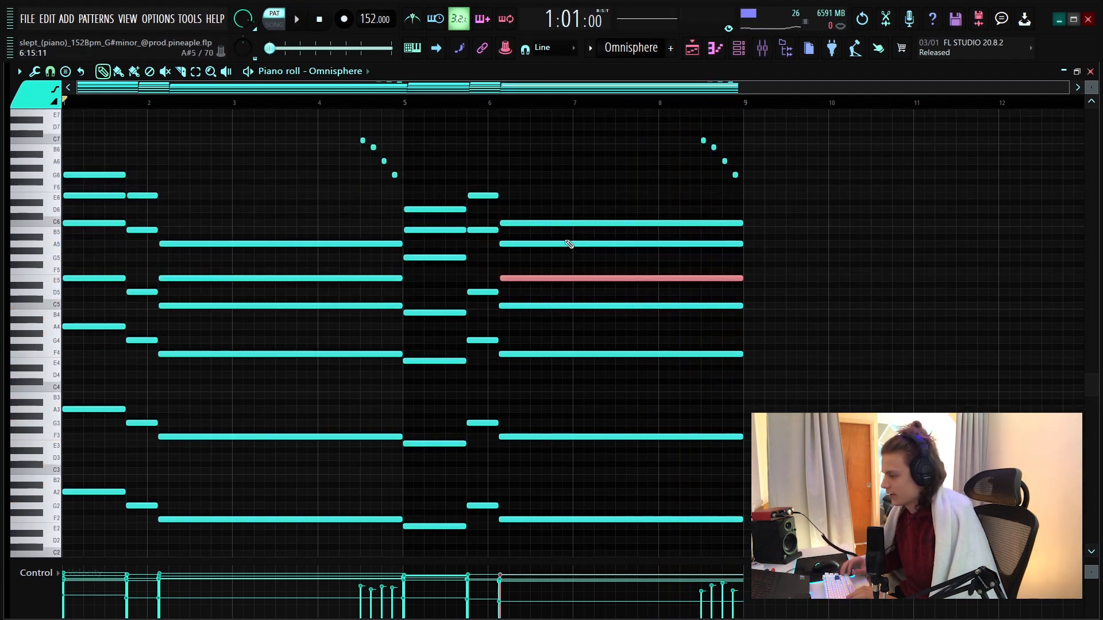
key(ctrl+Up)
key(ctrl+Down)
key(ctrl+Up)
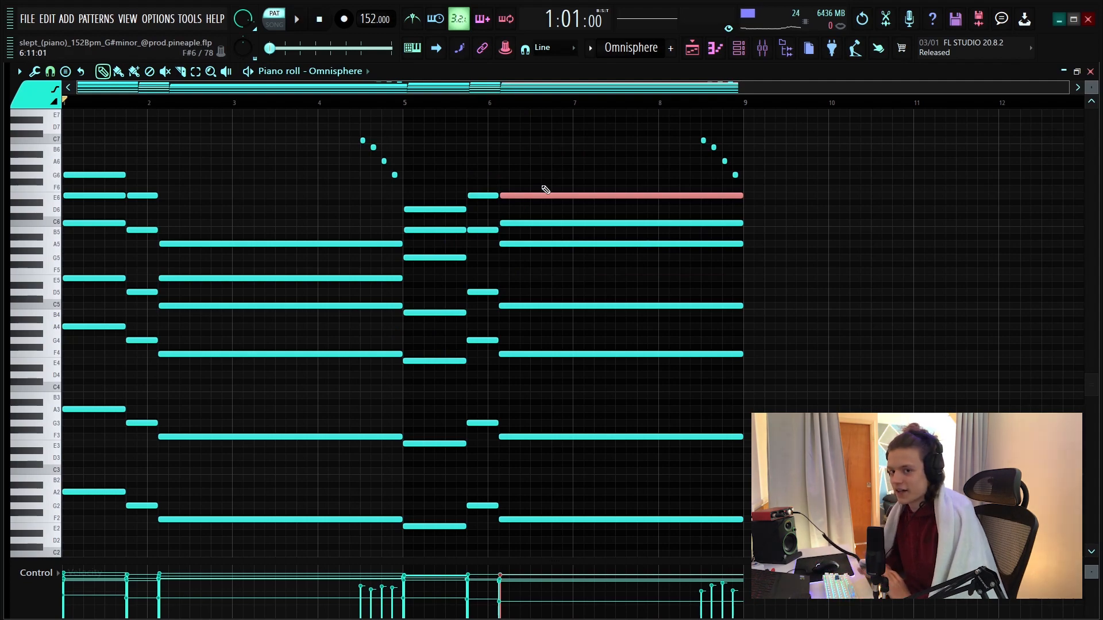
- Switch to the playlist, unmute Track 8 so its reversed clips sound alongside Track 6, and activate the Draw tool
key(F5)
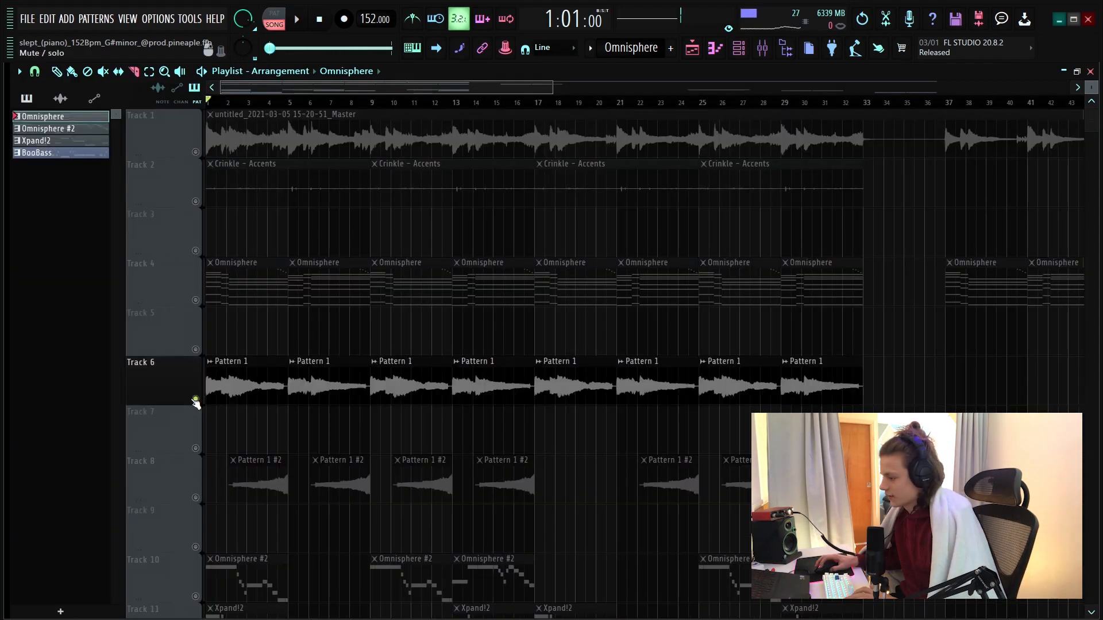
click(197, 498)
scroll(276, 88, up, 3)
click(279, 72)
drag(343, 91, 192, 105)
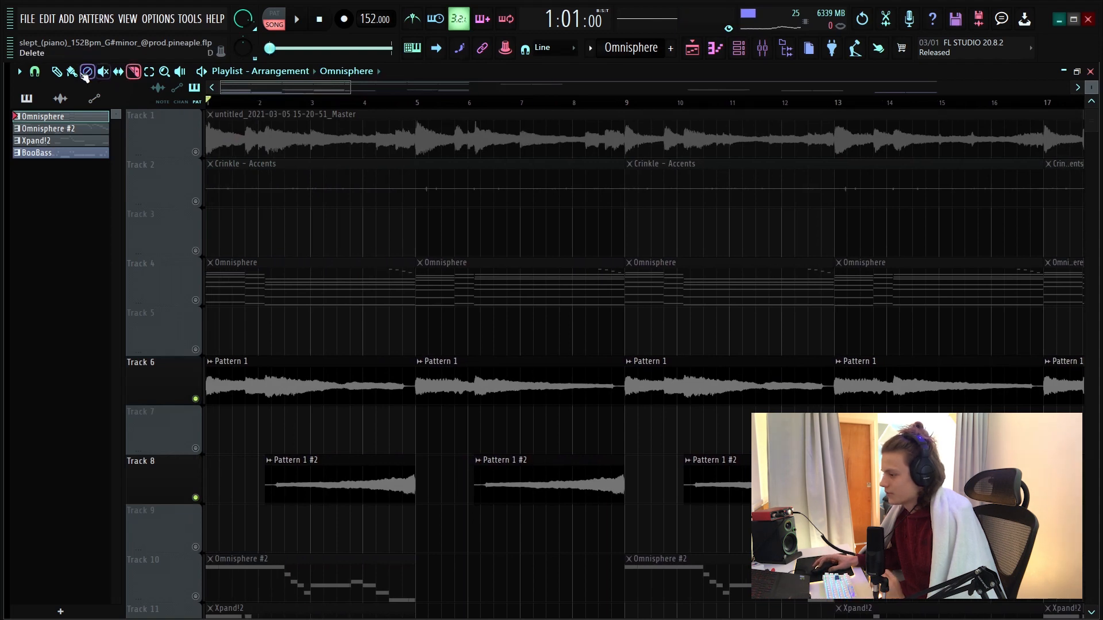
click(56, 73)
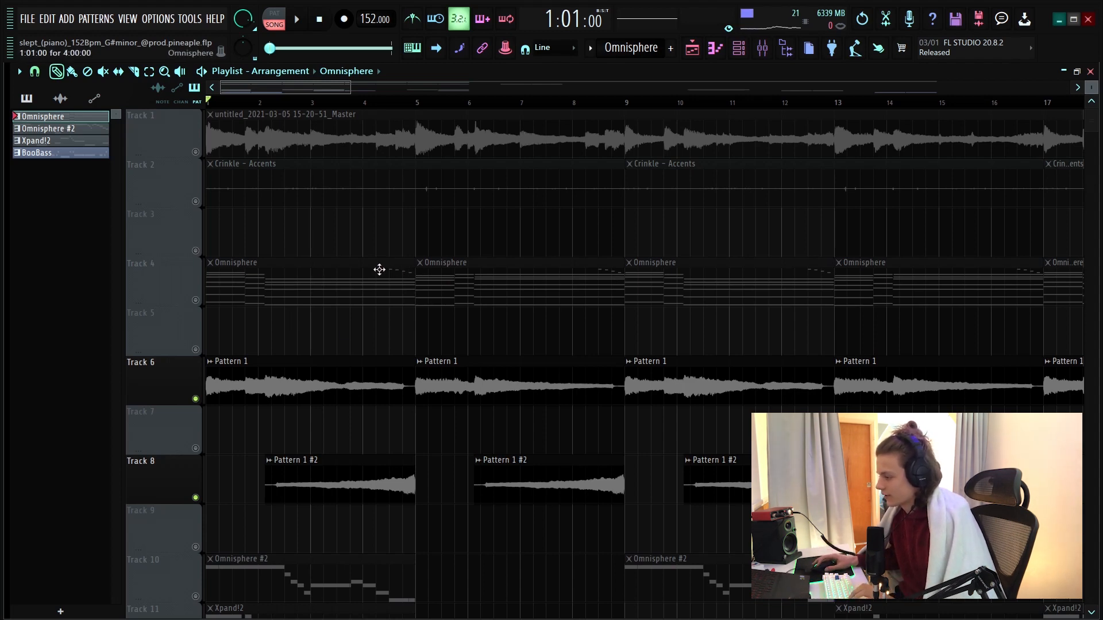
- Select bars 1 to 8 in the playlist and audition the Track 6 and Track 8 audio clips together
scroll(316, 384, down, 4)
scroll(389, 256, up, 2)
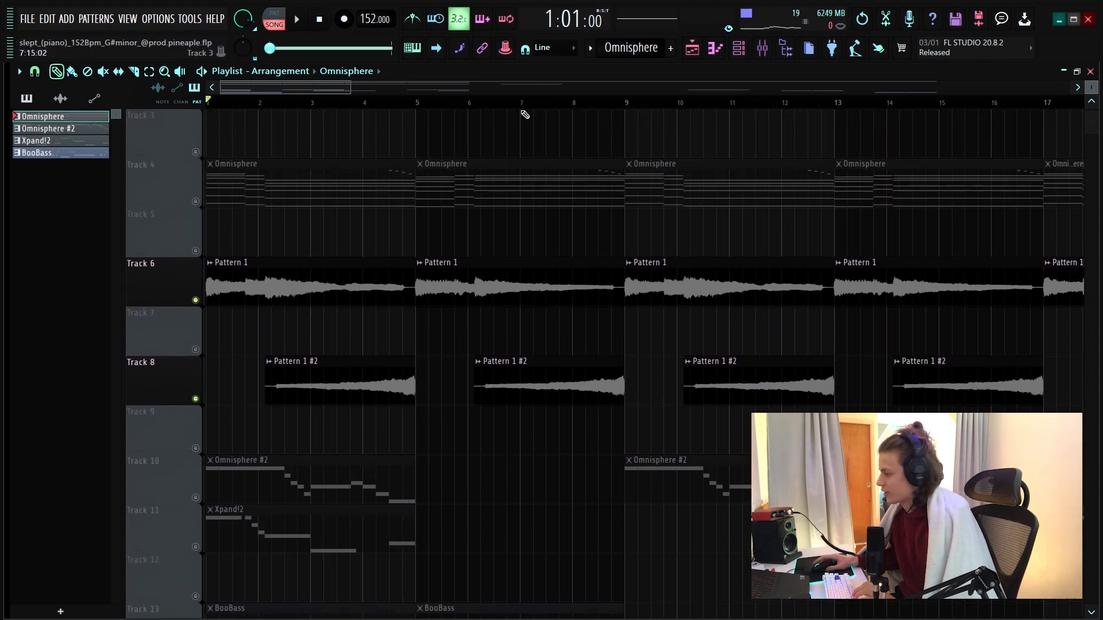
scroll(484, 105, down, 3)
scroll(460, 104, up, 4)
click(257, 86)
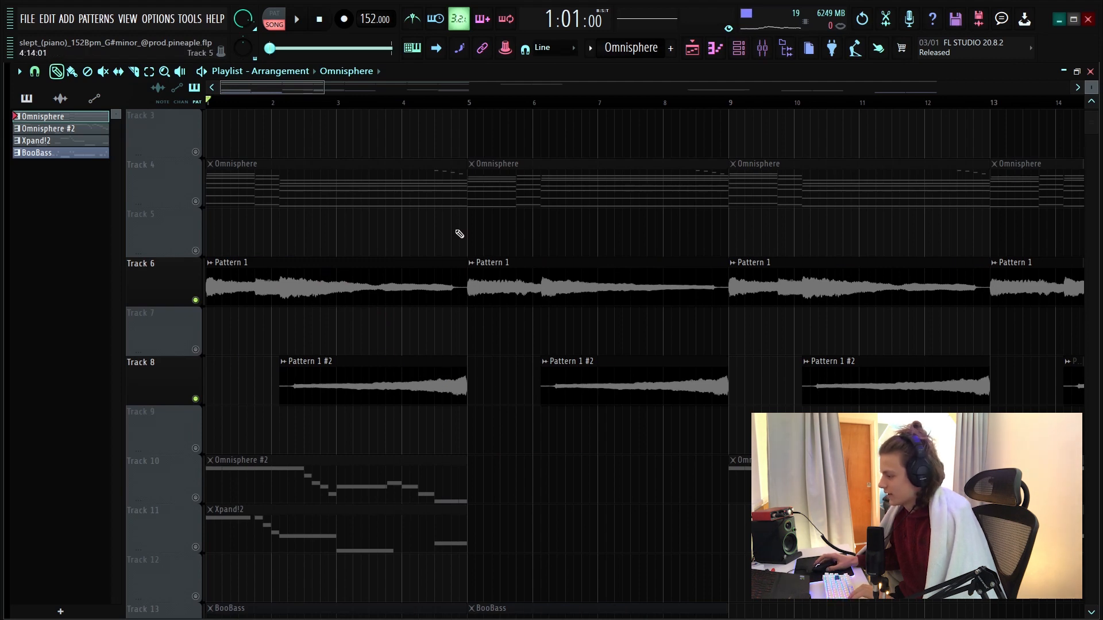
click(455, 265)
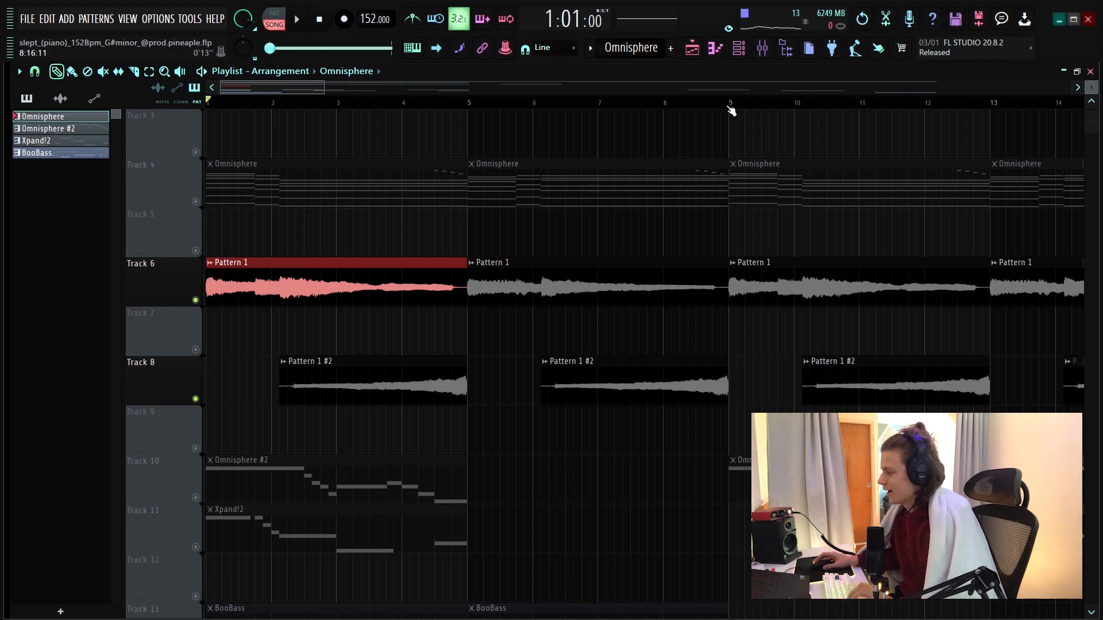
drag(731, 107, 219, 102)
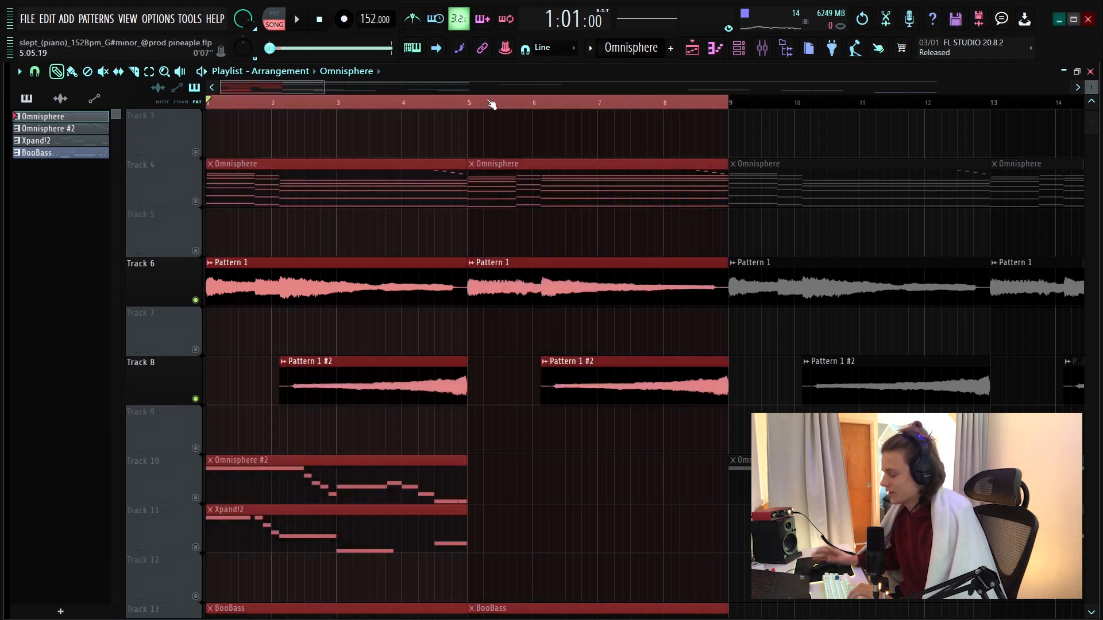
key(space)
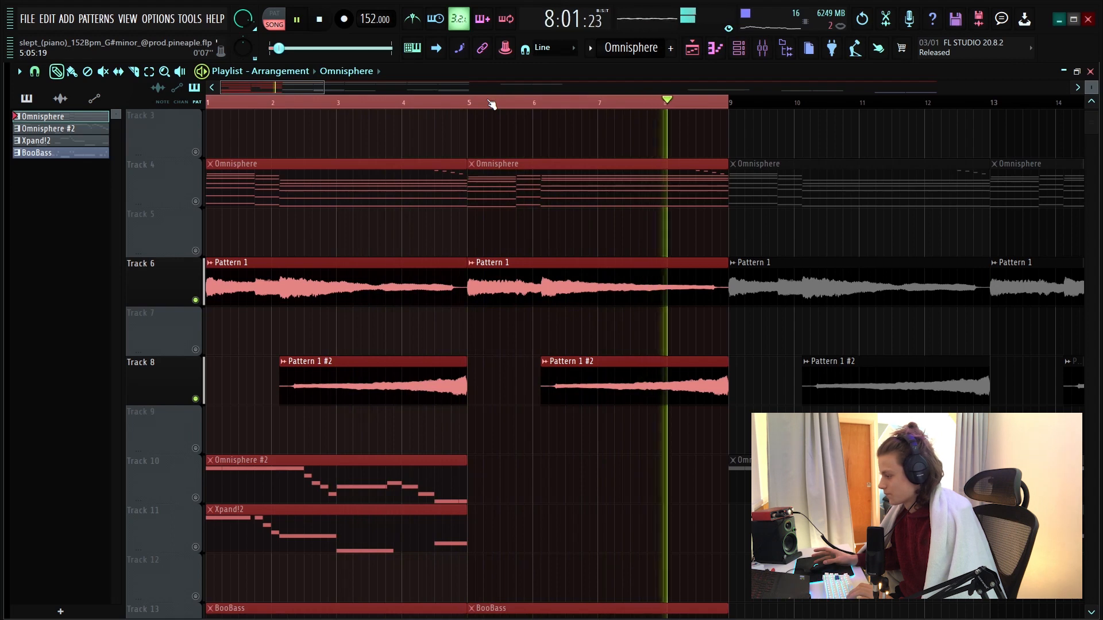
key(space)
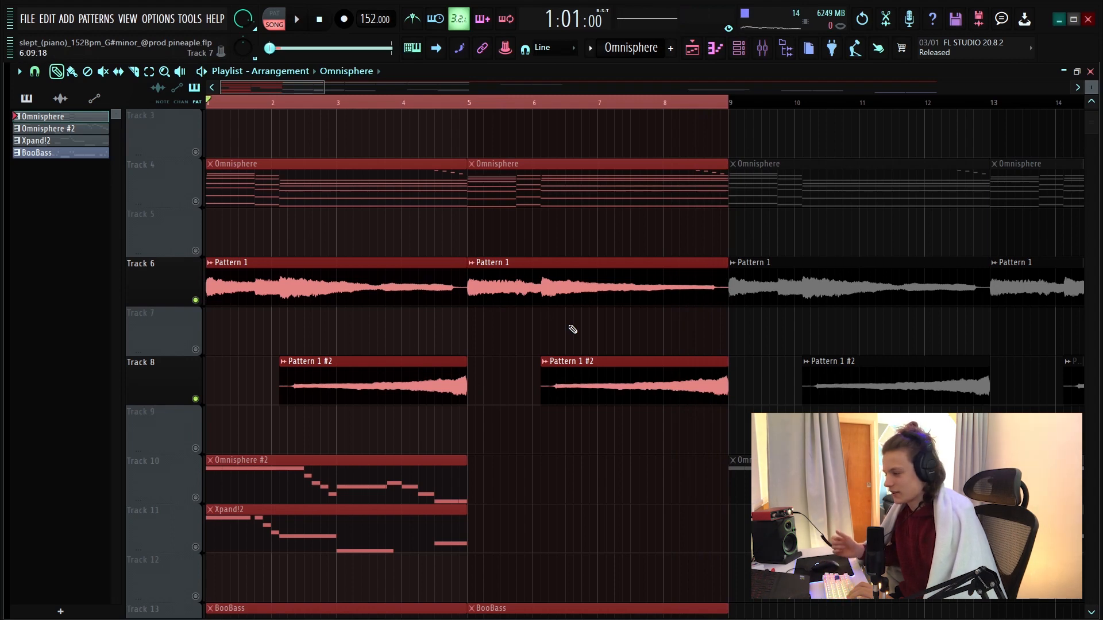
- Unmute Track 4 with the Omnisphere chords and play bars 1 to 8 together with Tracks 6 and 8
click(195, 200)
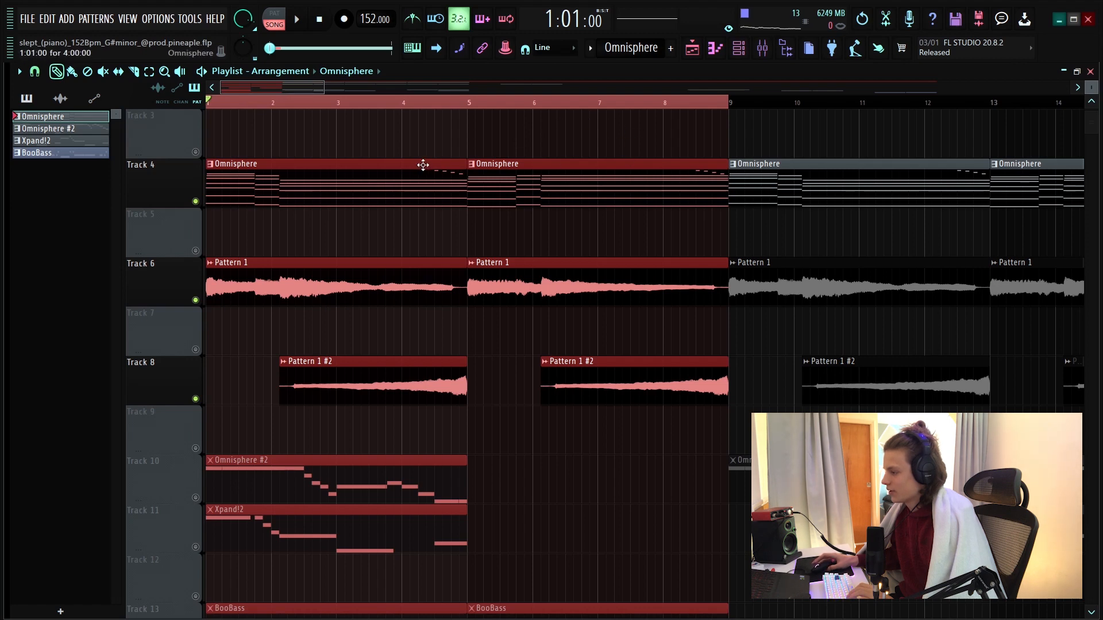
key(space)
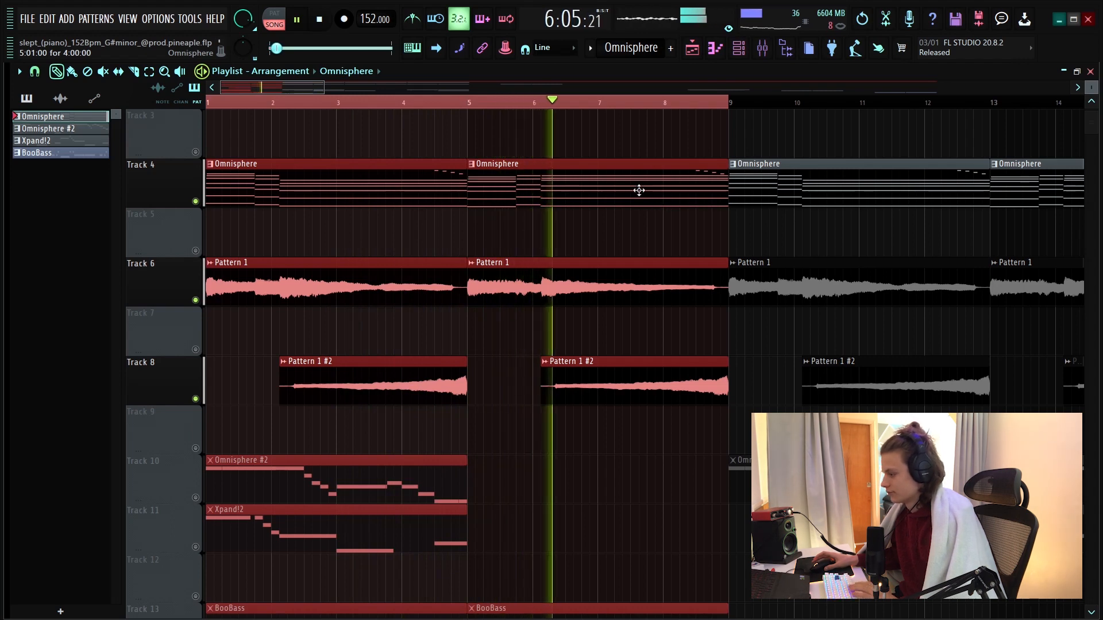
key(space)
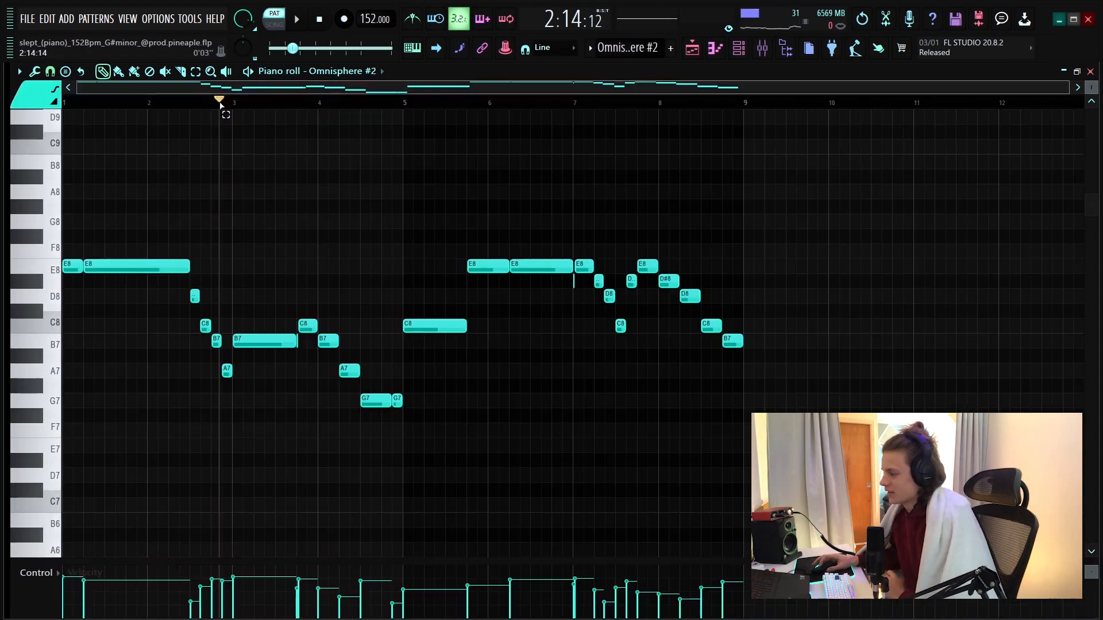
- Play the Omnisphere #2 melody in its piano roll and select the D#8 notes to examine them in bars 7 and 8
key(space)
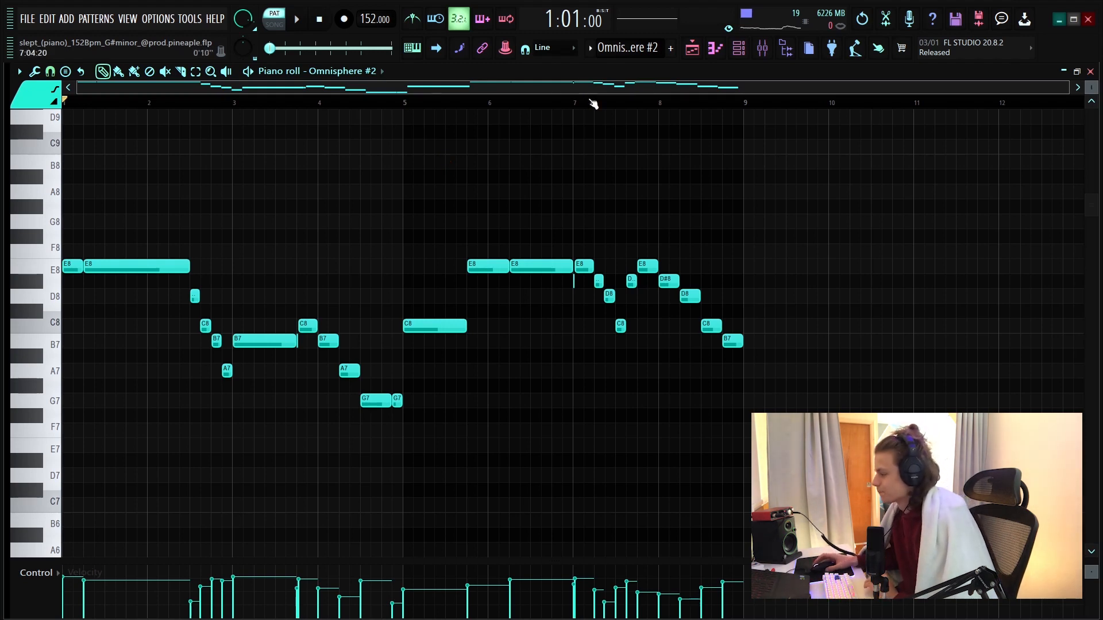
scroll(347, 106, up, 5)
drag(346, 104, 48, 110)
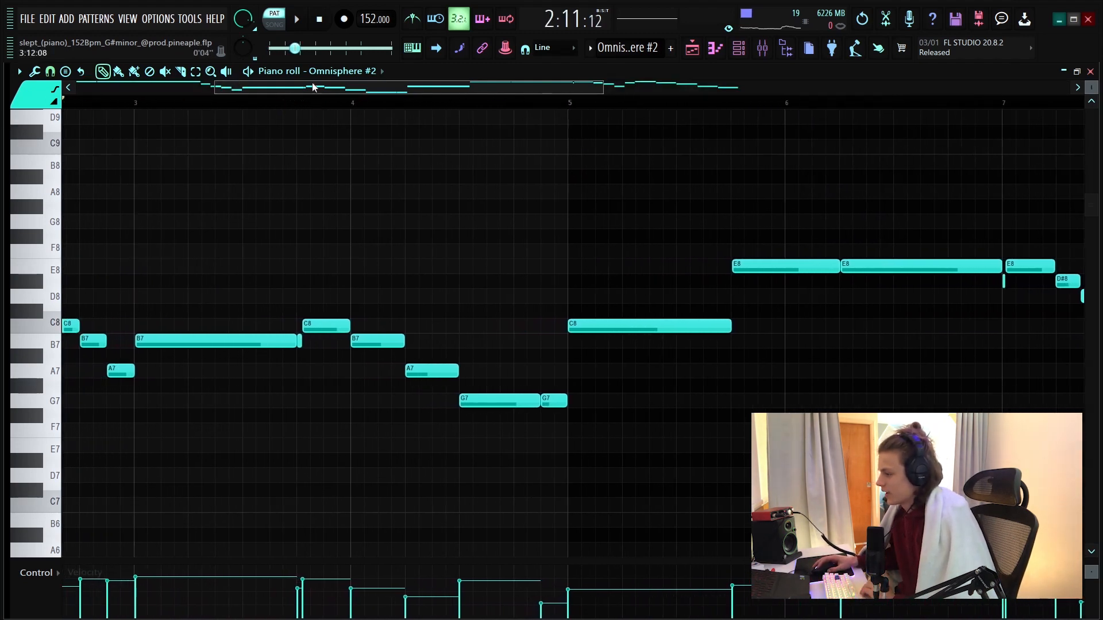
drag(313, 89, 32, 91)
drag(176, 87, 520, 105)
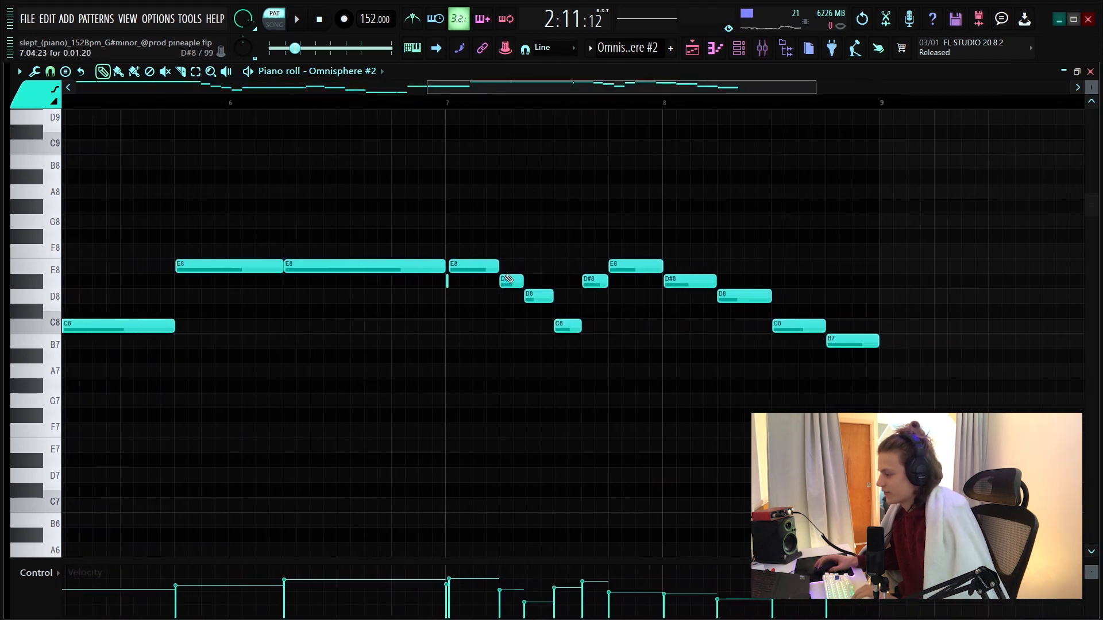
drag(631, 276, 439, 279)
drag(757, 275, 424, 288)
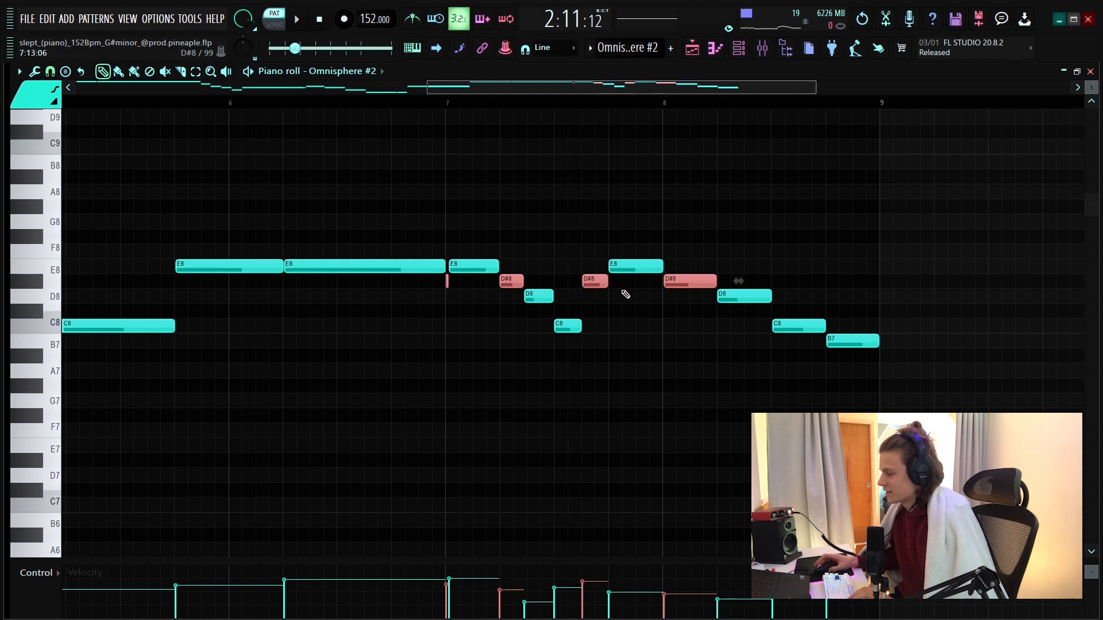
scroll(434, 104, down, 5)
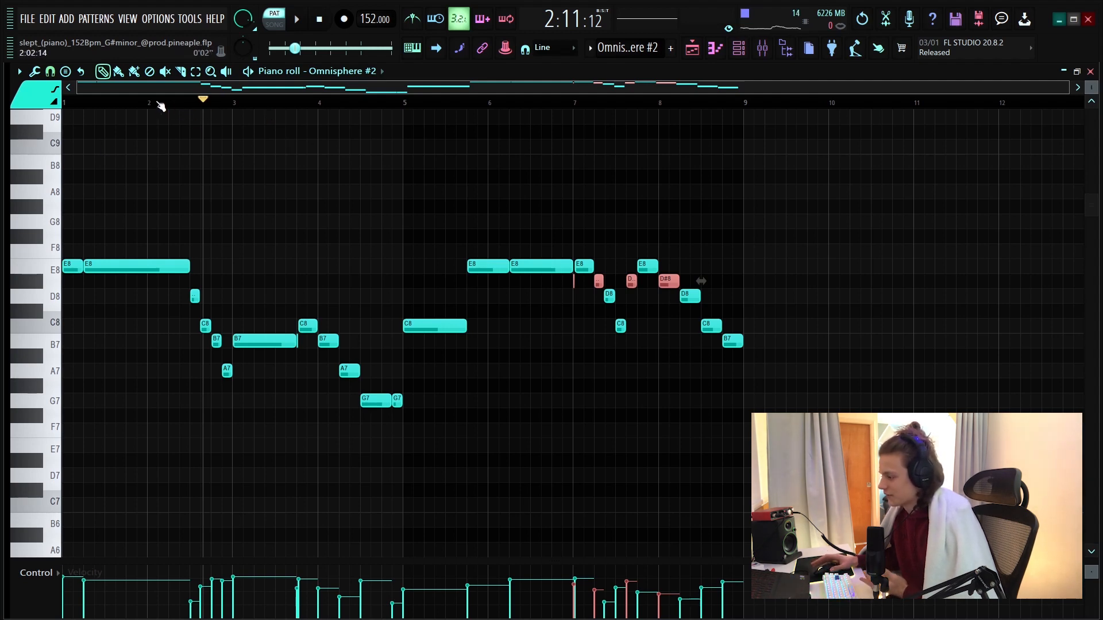
- Clear the note selection and play the Omnisphere #2 melody from the start of the pattern
drag(109, 102, 62, 103)
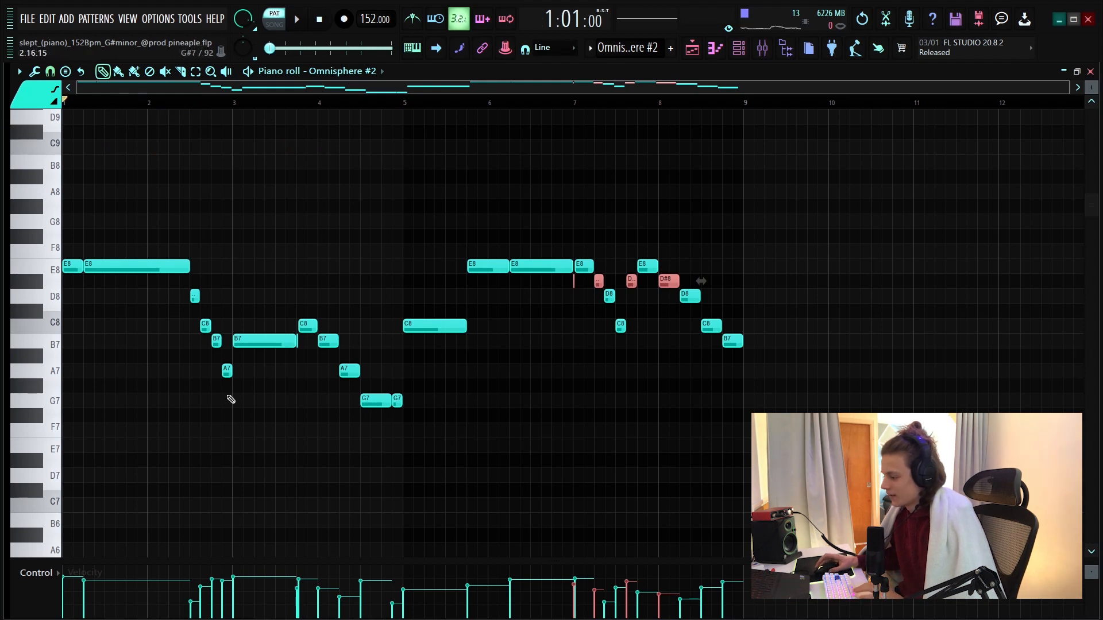
key(ctrl+d)
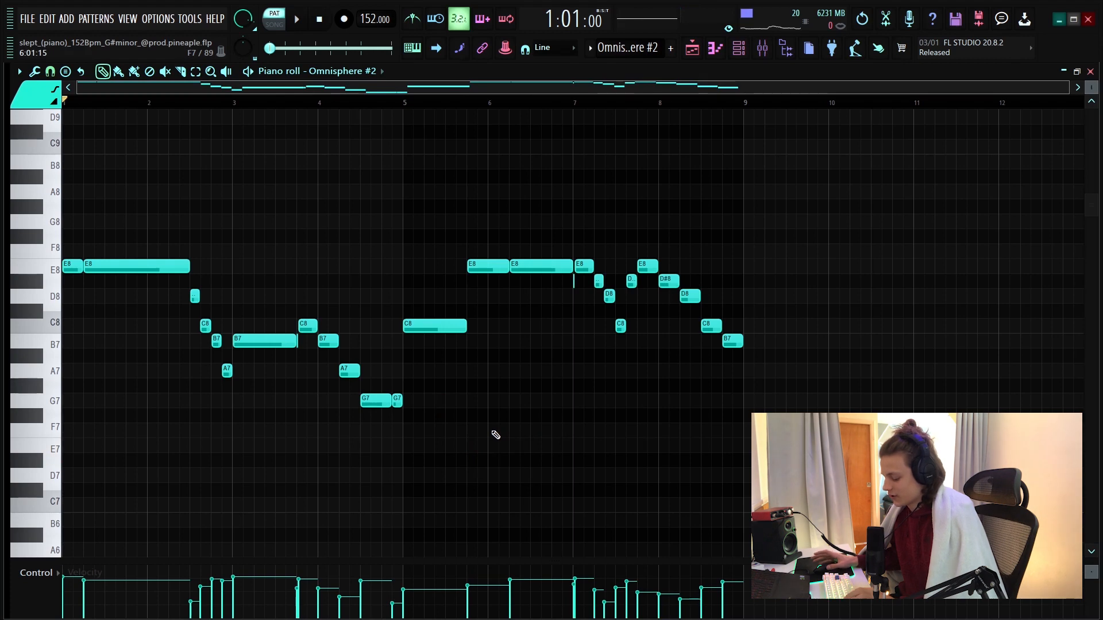
key(ctrl+a)
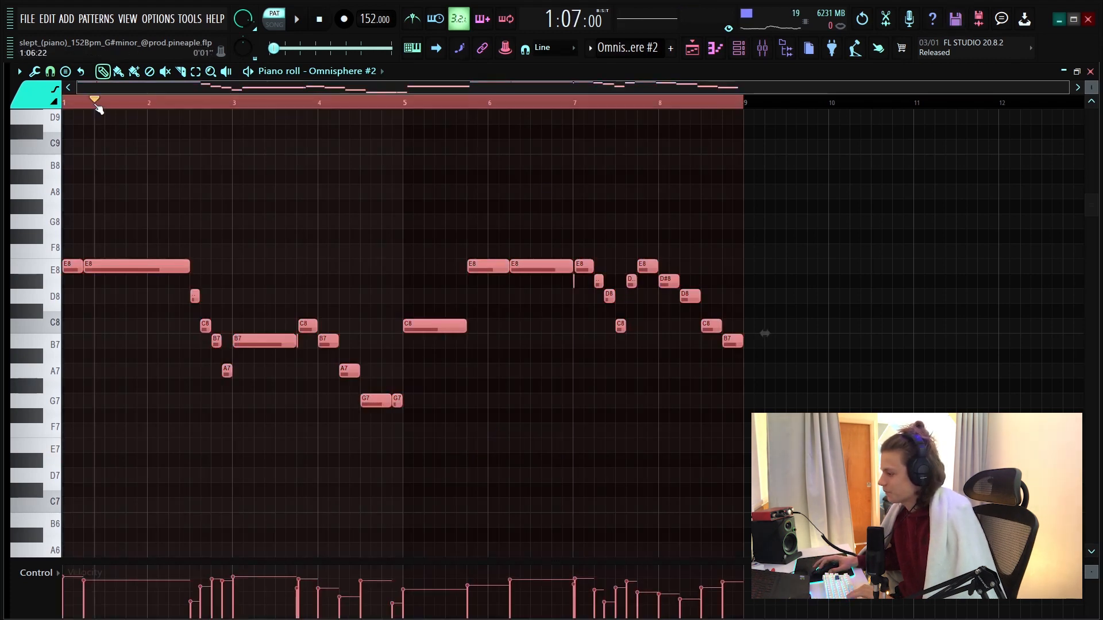
key(ctrl+d)
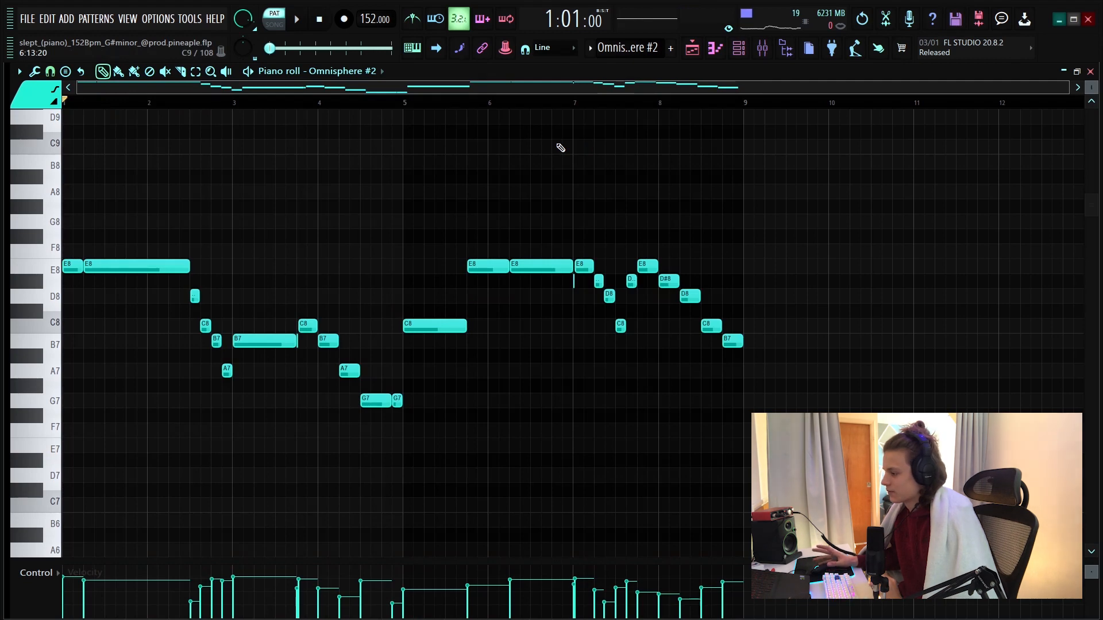
key(space)
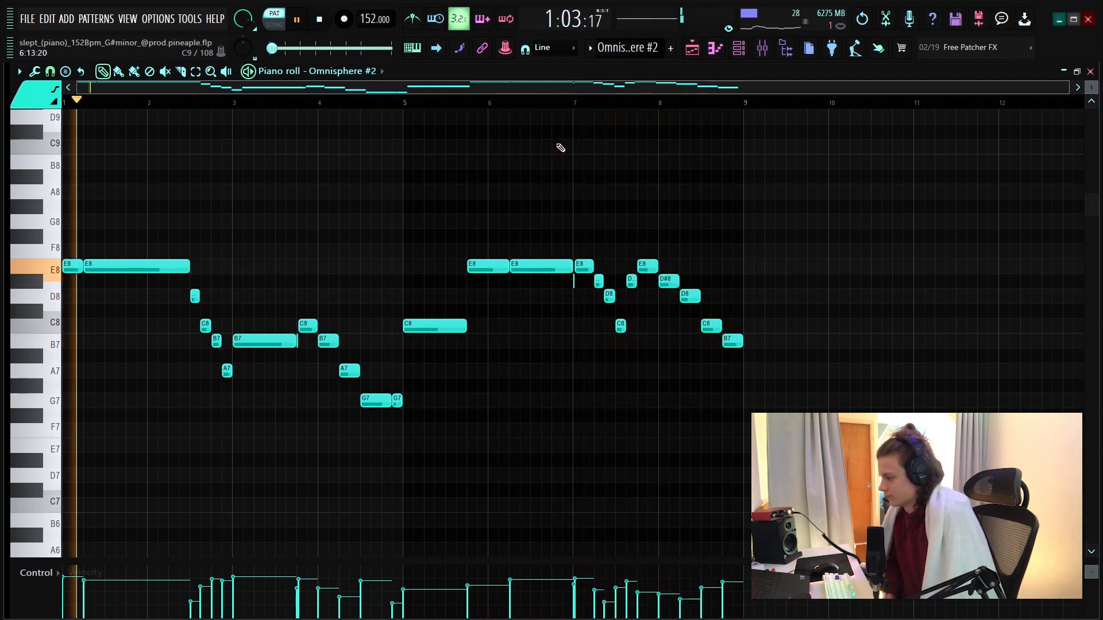
key(space)
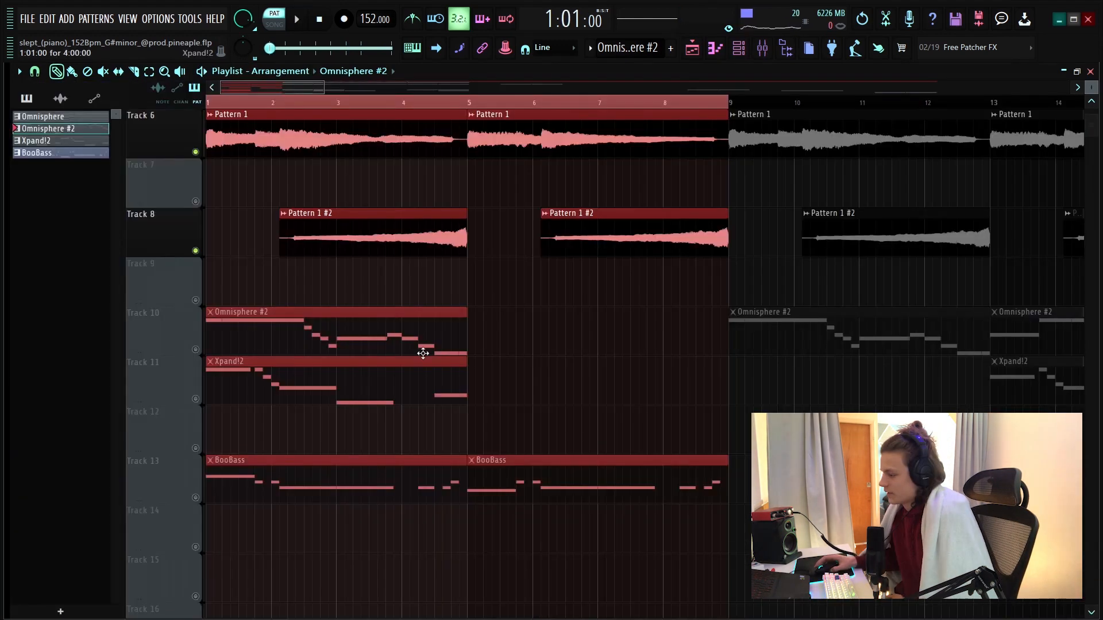
- Open the Xpand!2 pattern in the piano roll, inspect its Hard Tenor Sax instrument preset and close the plugin window
scroll(177, 303, down, 3)
double_click(296, 243)
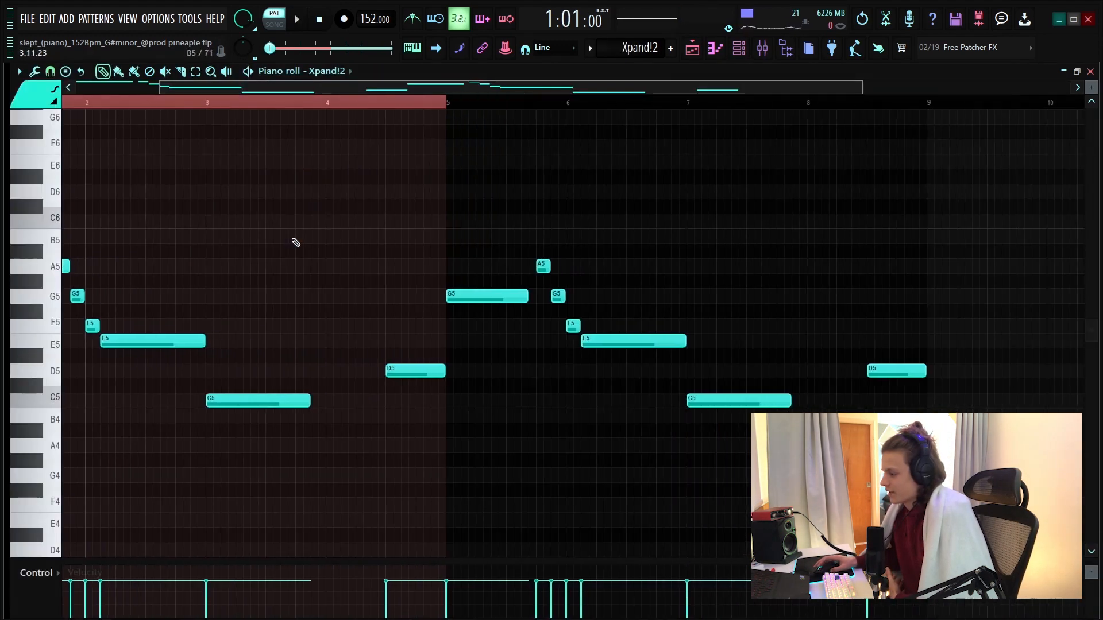
scroll(212, 105, down, 4)
click(741, 47)
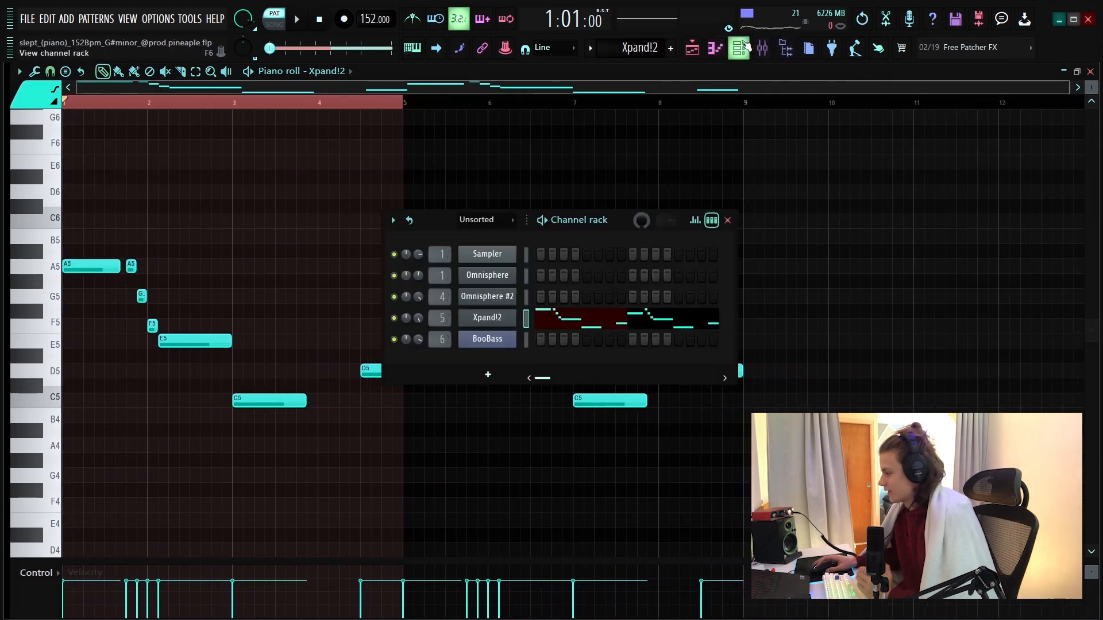
click(487, 318)
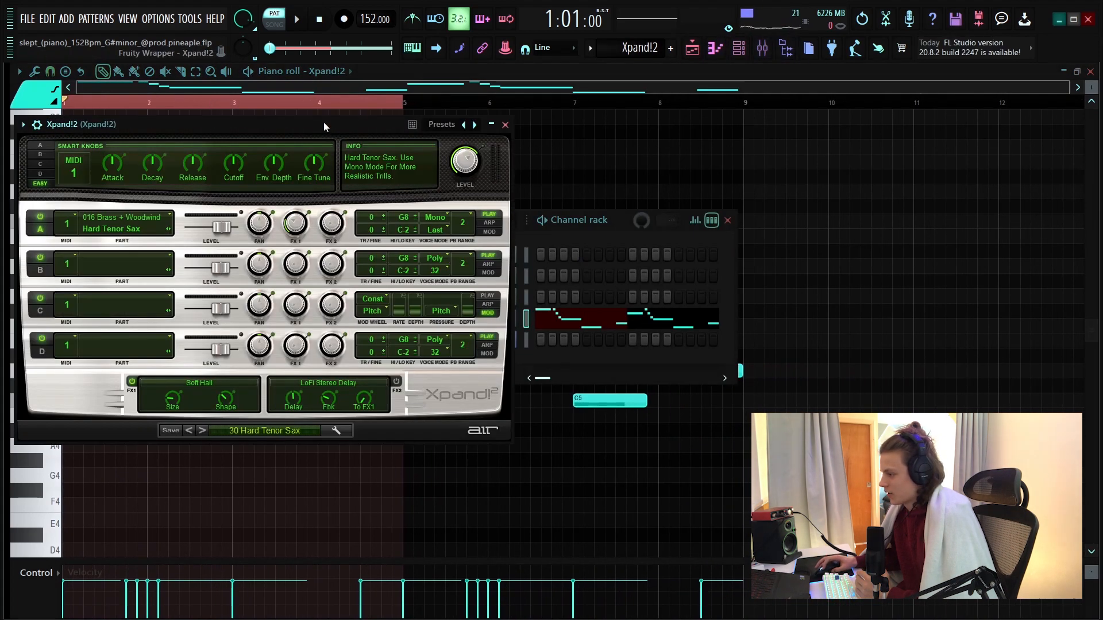
drag(324, 126, 477, 144)
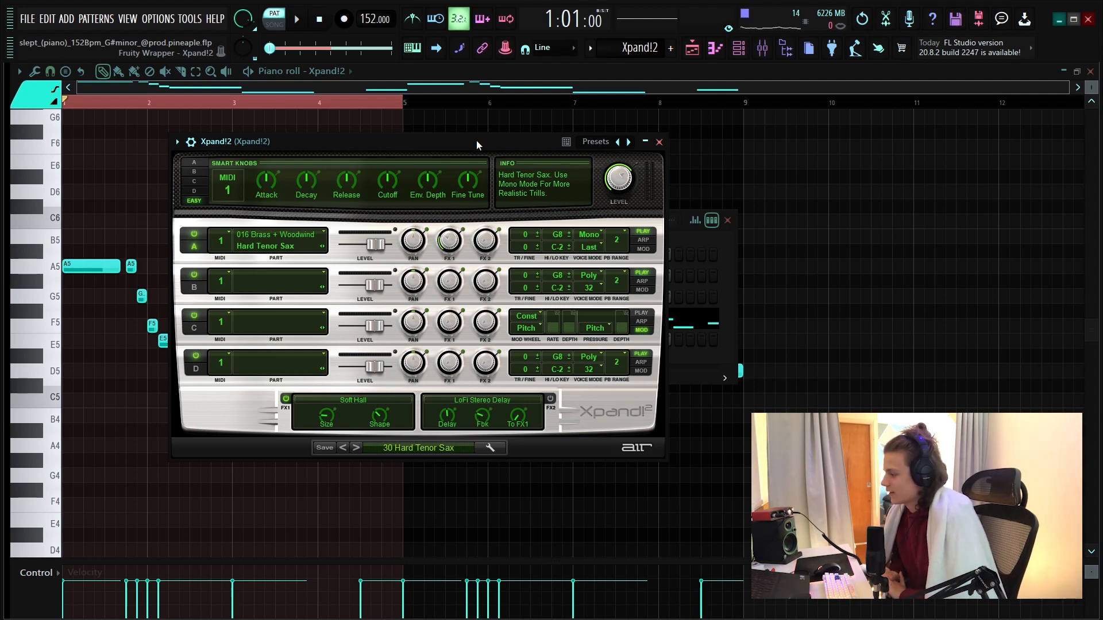
click(659, 142)
- Clear the time selection over bars 1 to 4 and play the Xpand!2 counter-melody through
click(274, 106)
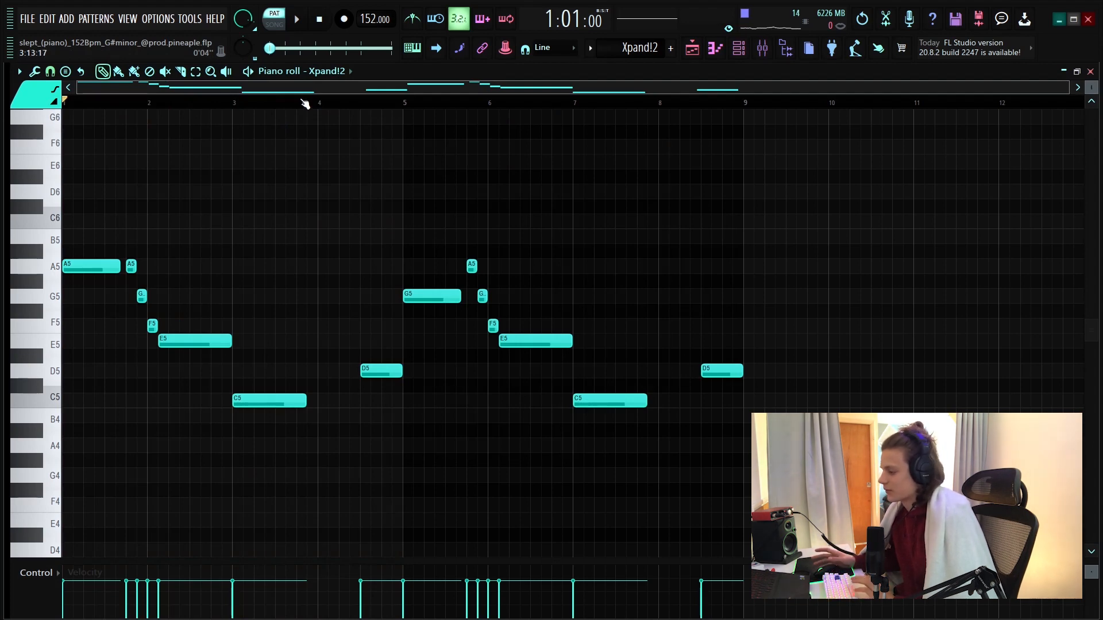
key(space)
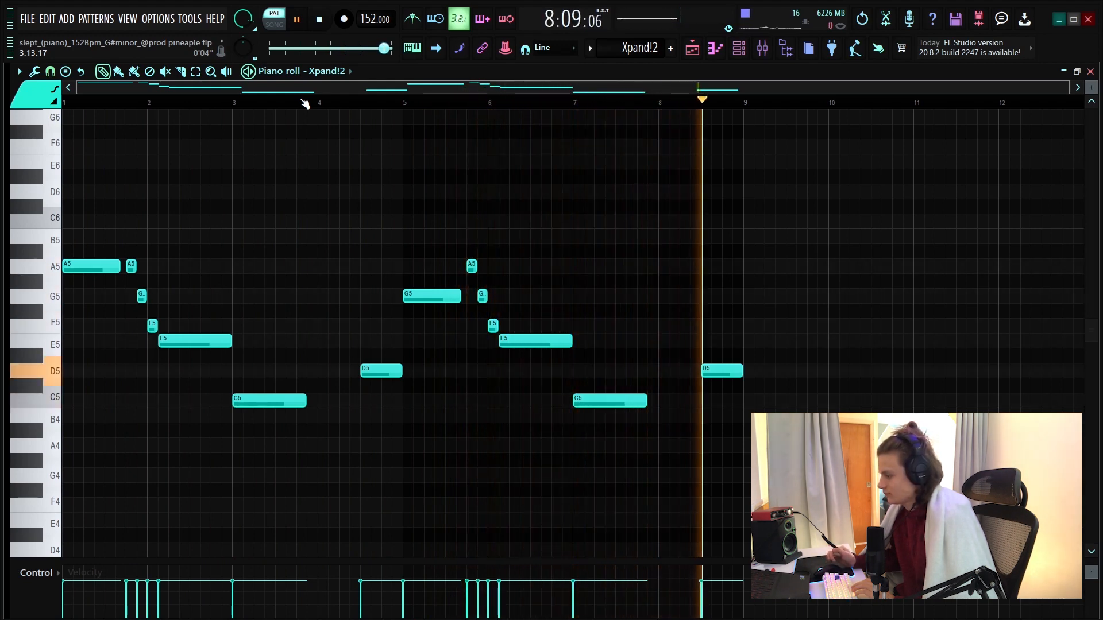
key(space)
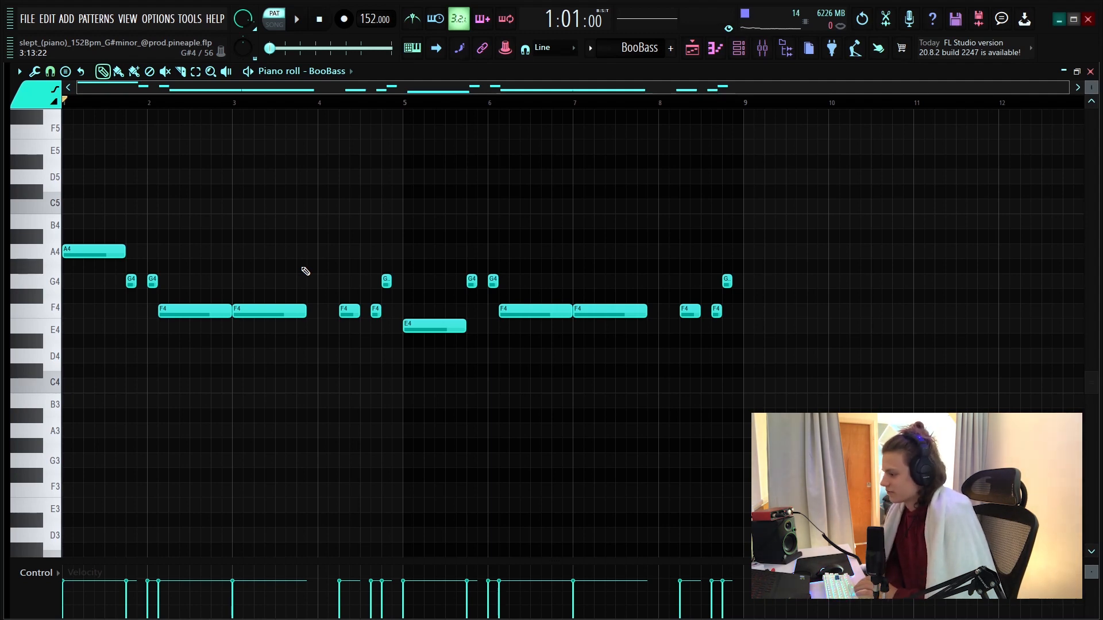
- Play the BooBass pattern in its piano roll, then examine the short F4 and G4 notes leading into bars 5 and 6
key(space)
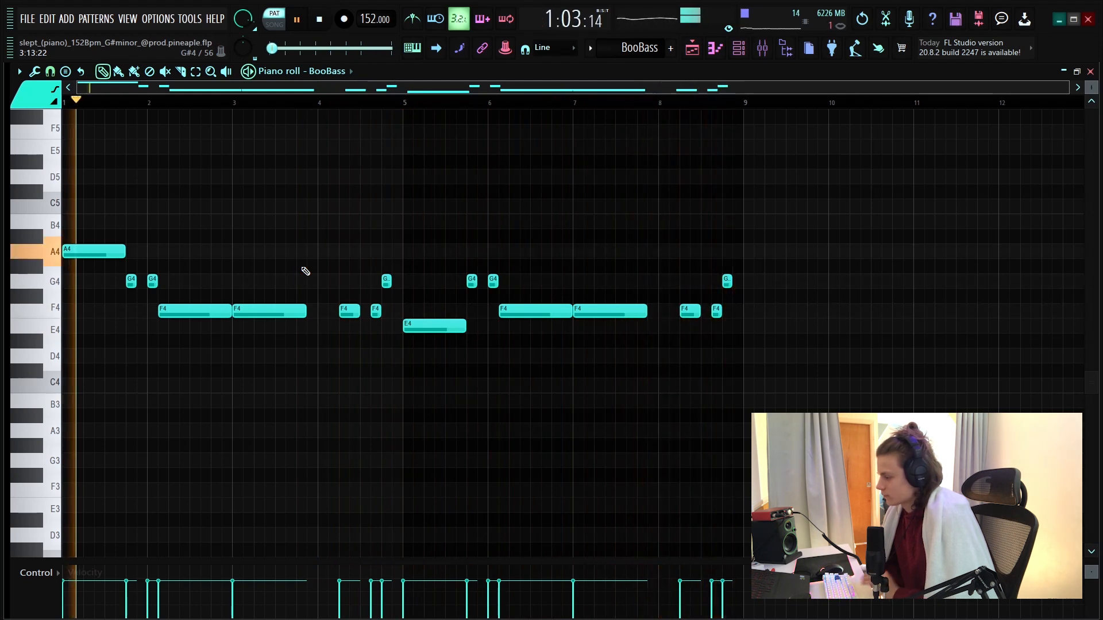
key(space)
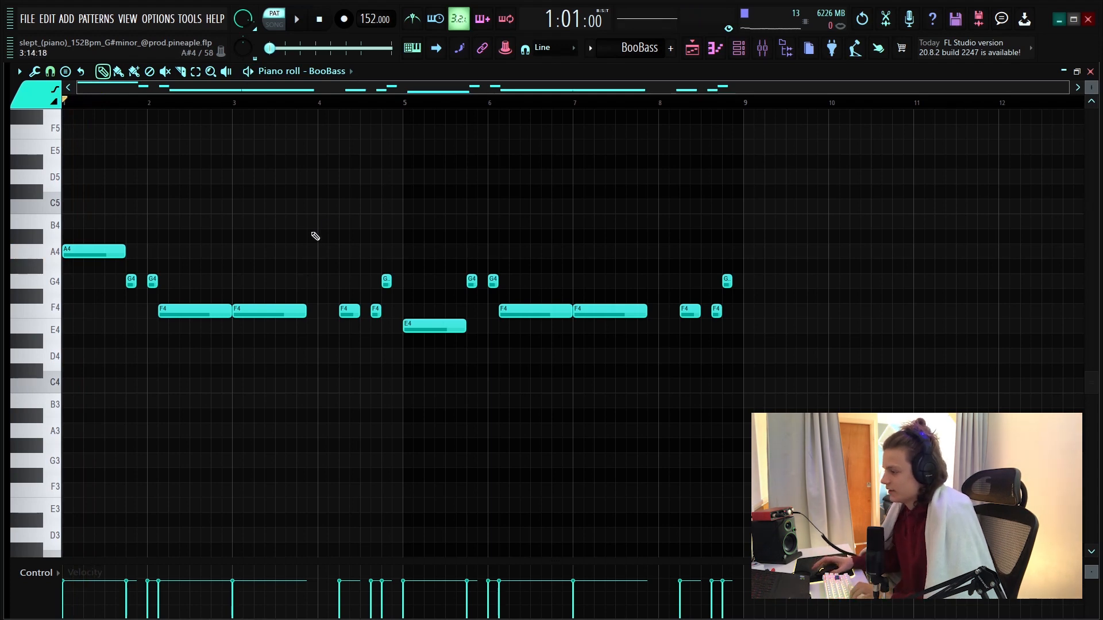
scroll(318, 103, up, 4)
drag(313, 102, 12, 98)
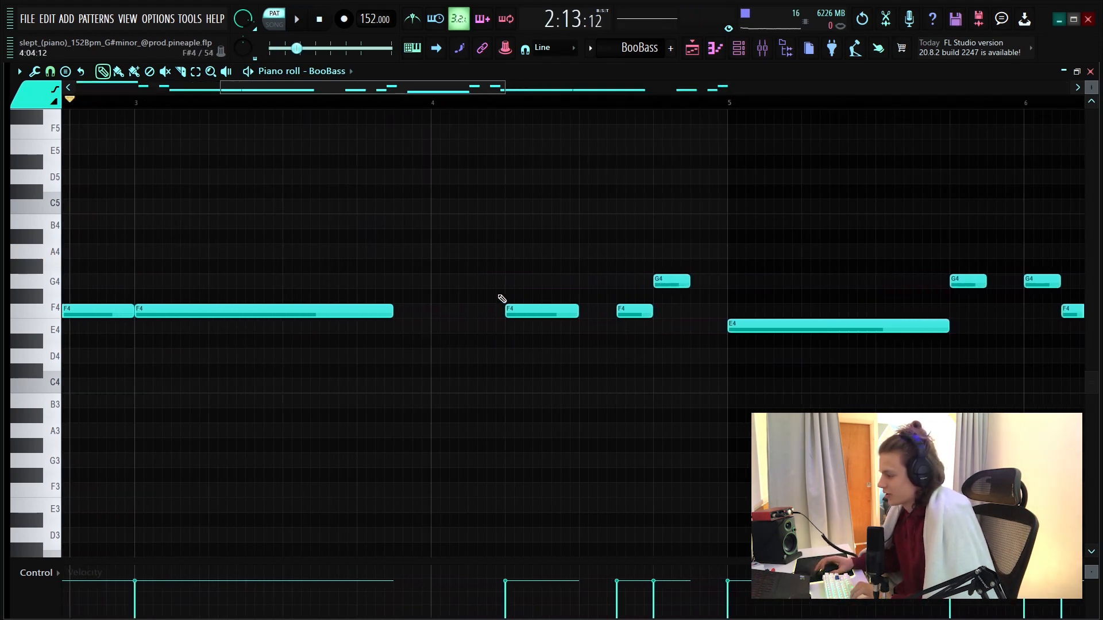
drag(495, 282, 381, 351)
ctrl+click(604, 328)
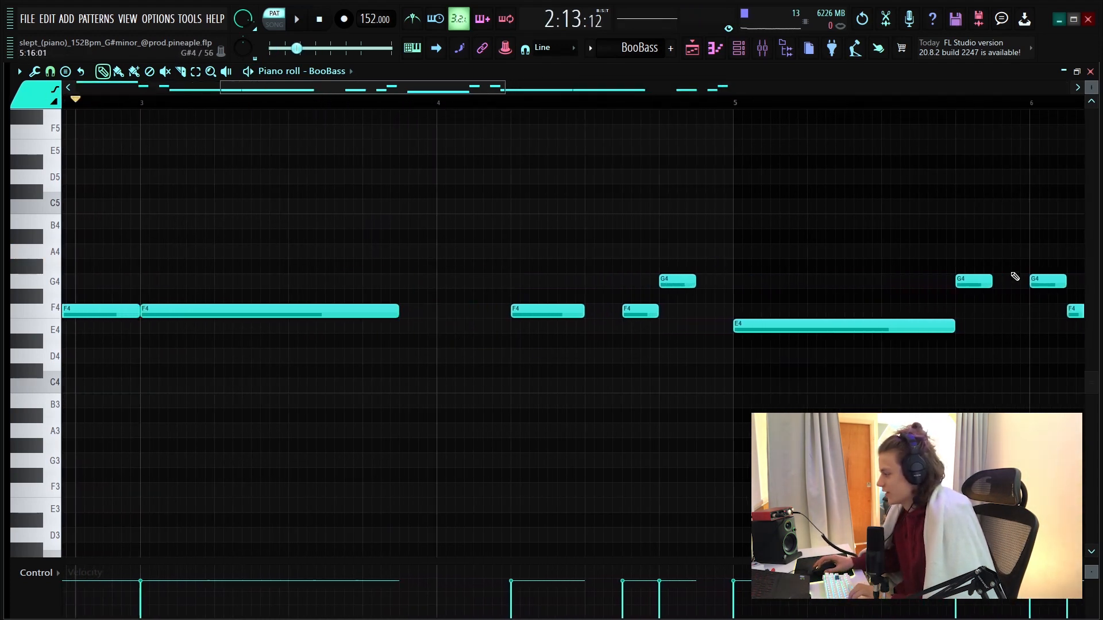
scroll(372, 103, down, 5)
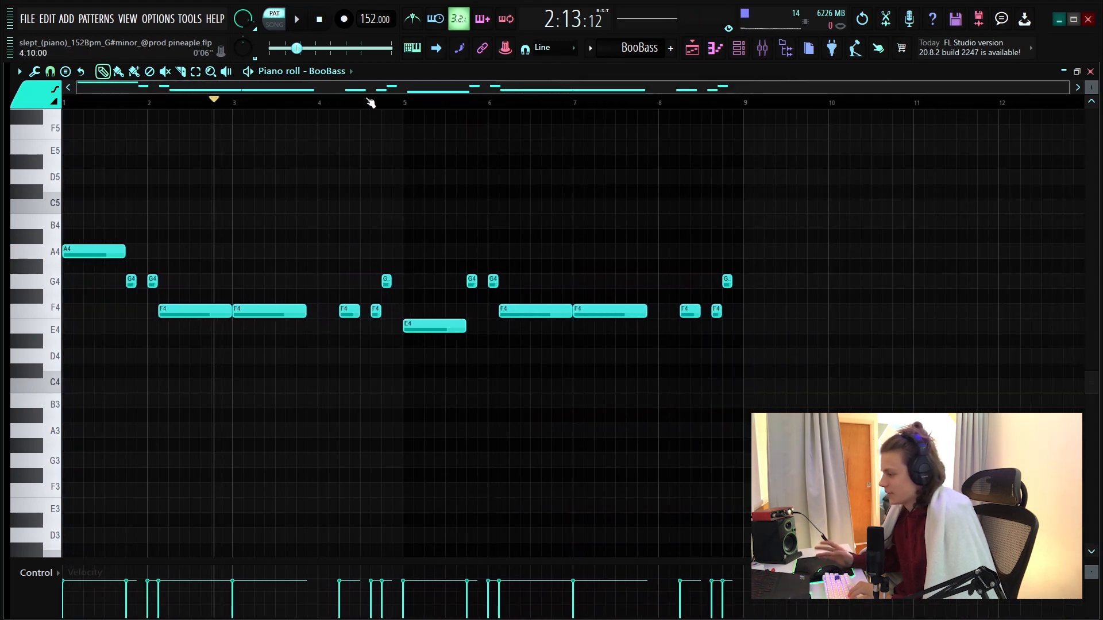
- Play the BooBass bassline and stop it, then open the mixer in song mode
key(space)
key(space)
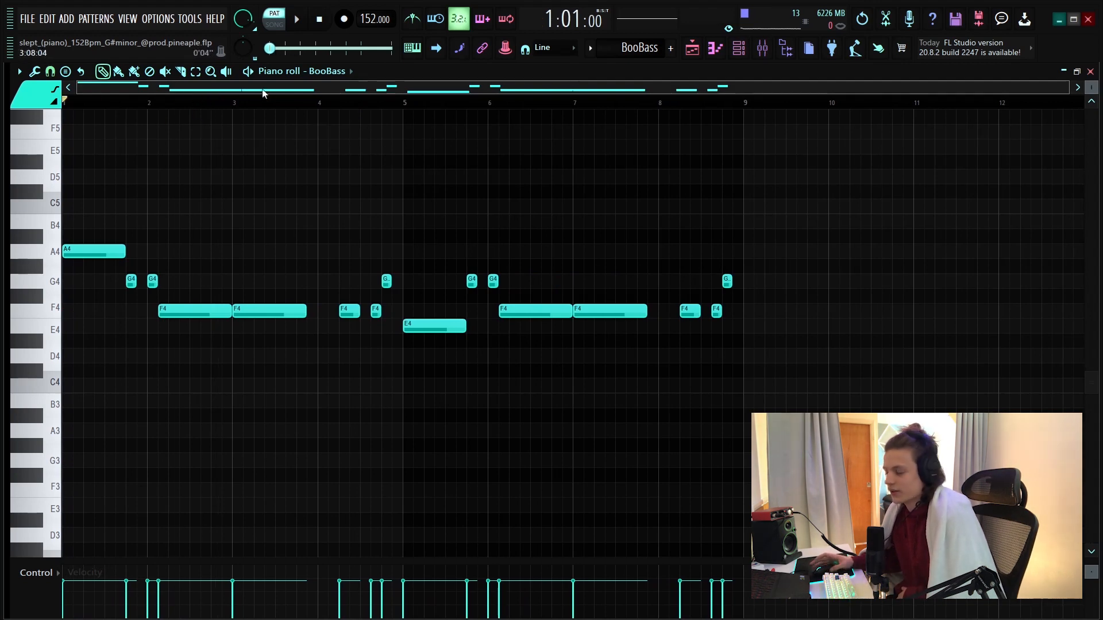
key(l)
key(F9)
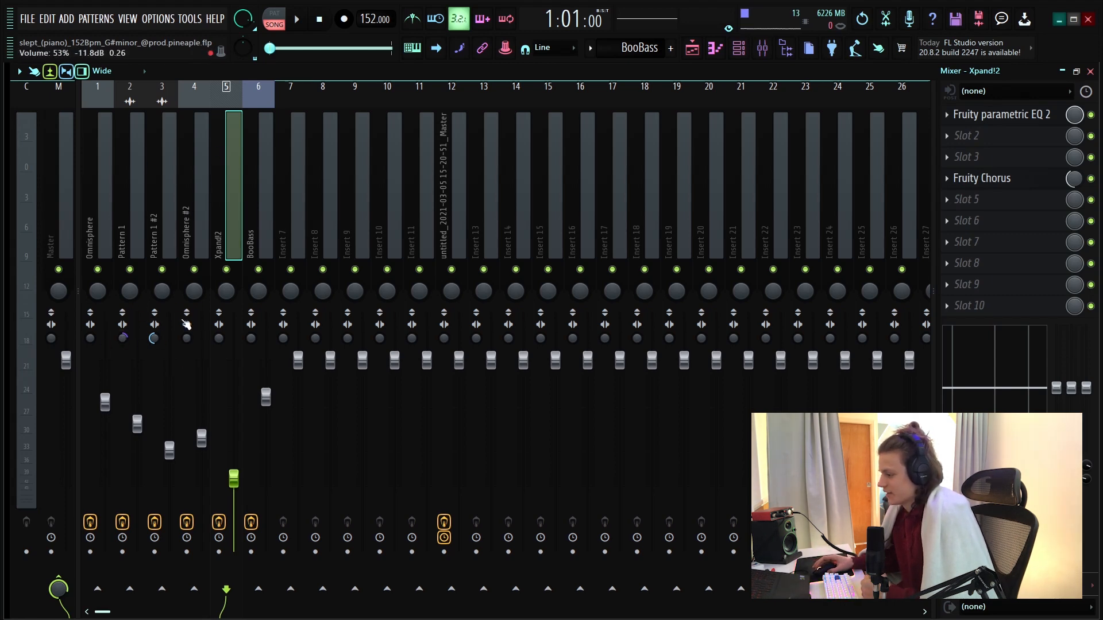
- Inspect the Ozone Imager 2 width and stereoize settings on the Omnisphere mixer track, then close the plugin
click(92, 221)
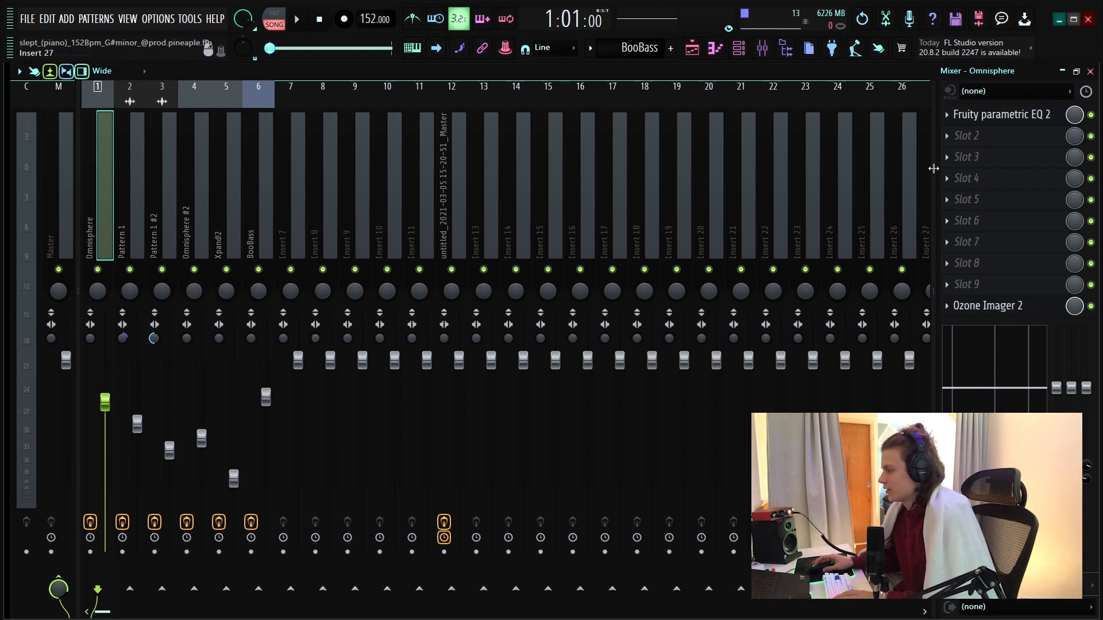
click(1046, 308)
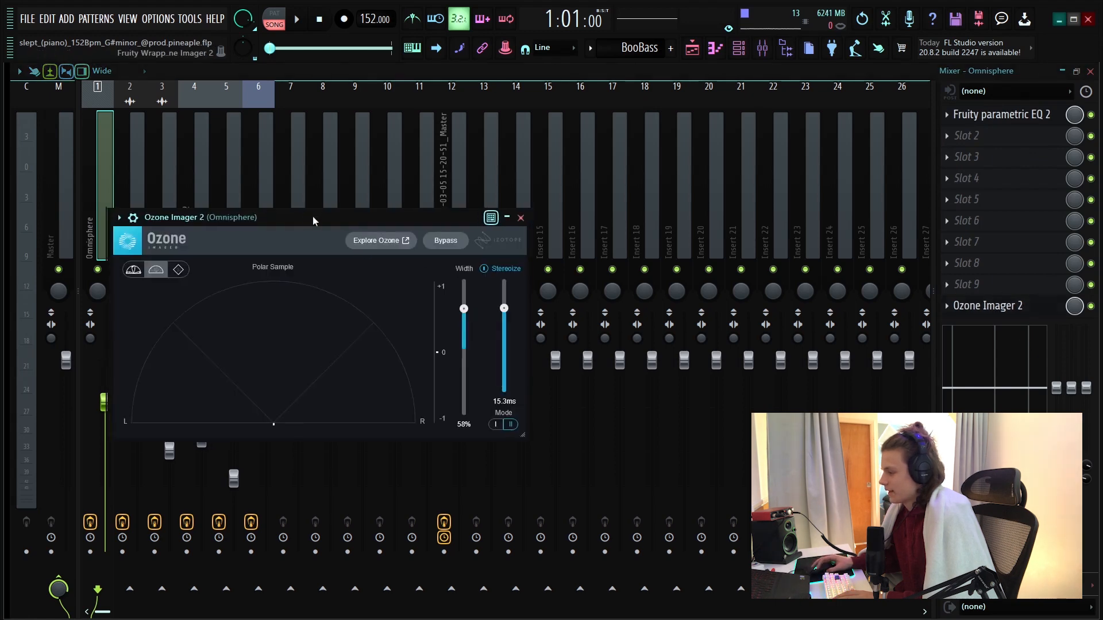
drag(313, 221, 399, 213)
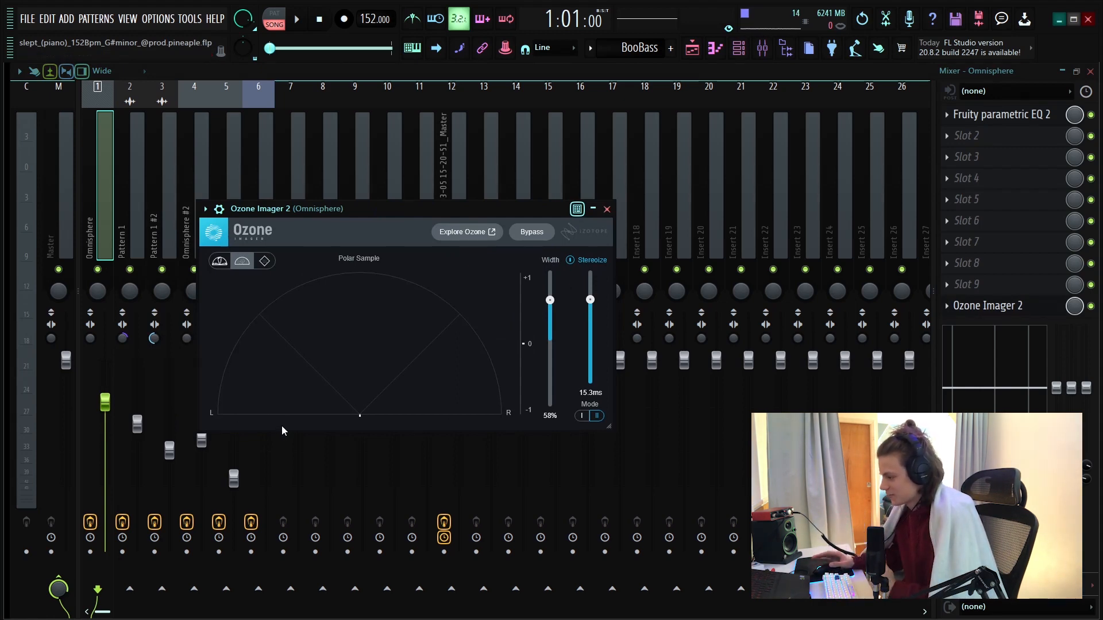
click(607, 209)
- Inspect the Fruity parametric EQ 2 curves on the Pattern 1 and Pattern 1 #2 mixer tracks, closing each plugin
click(138, 244)
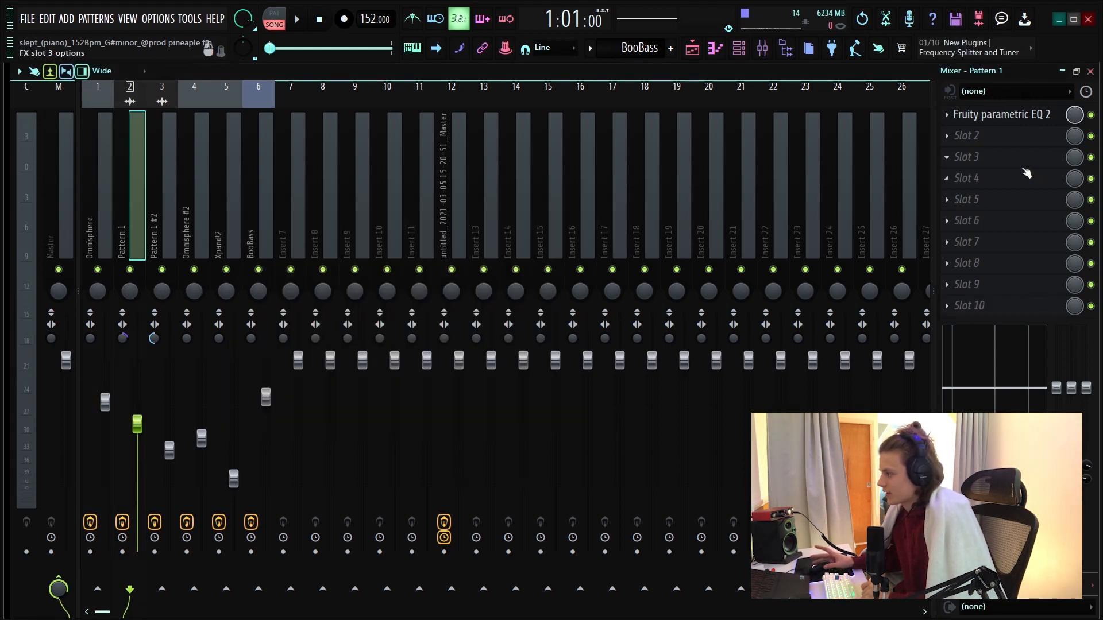
click(1001, 114)
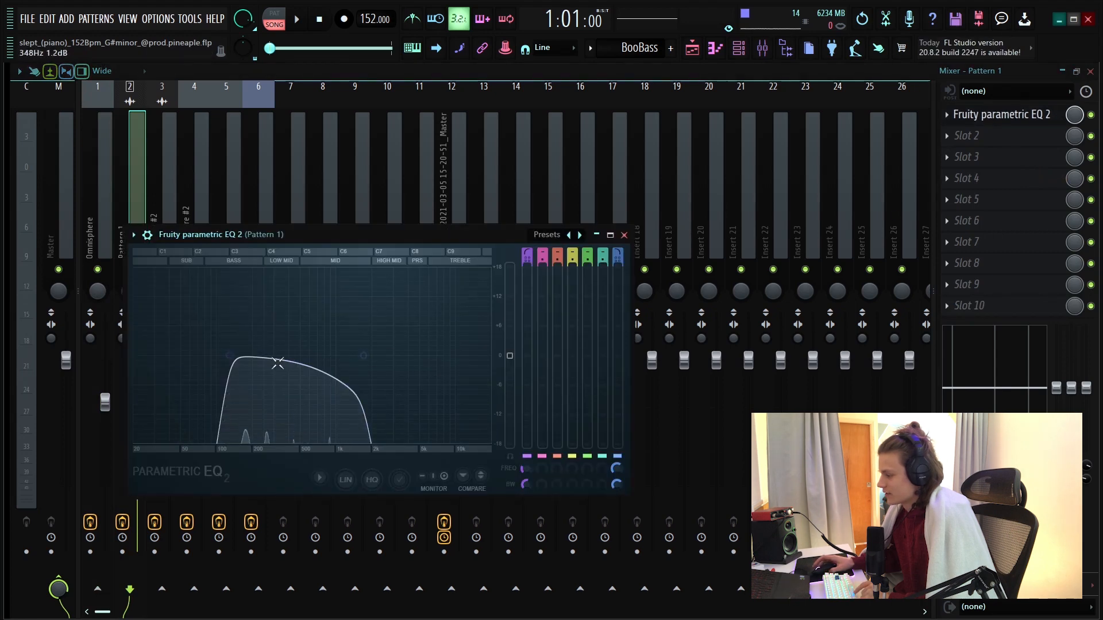
click(624, 235)
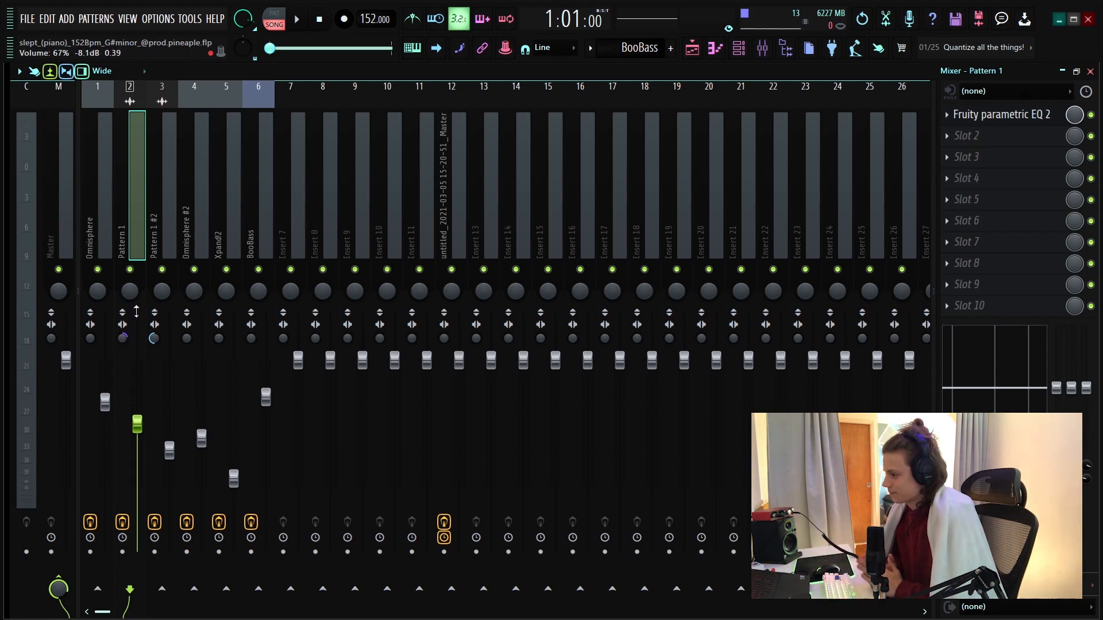
click(154, 339)
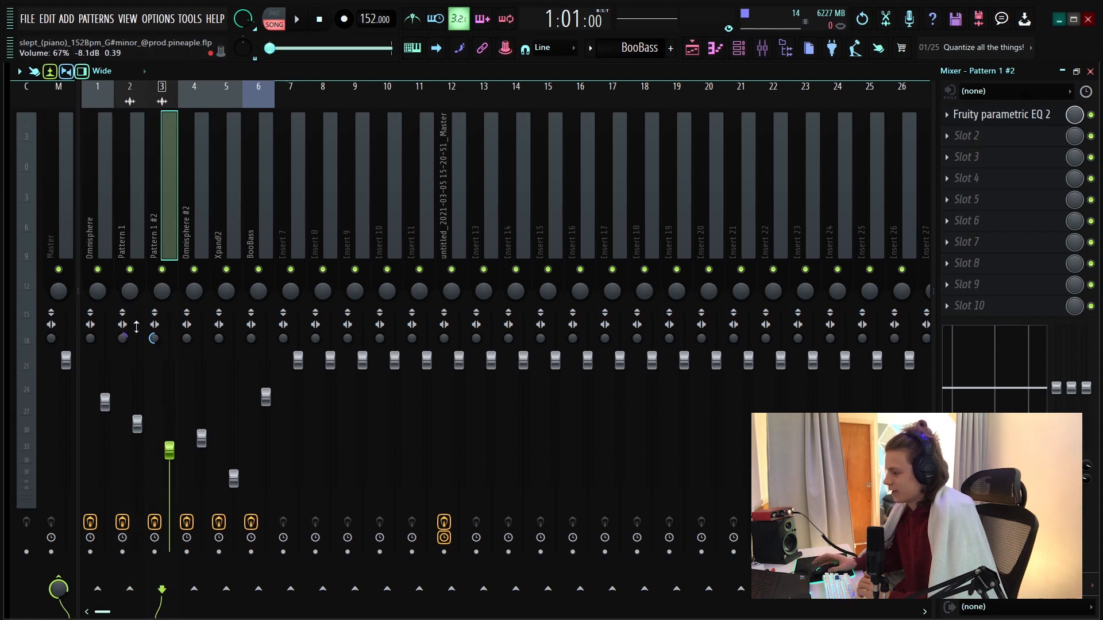
click(1060, 118)
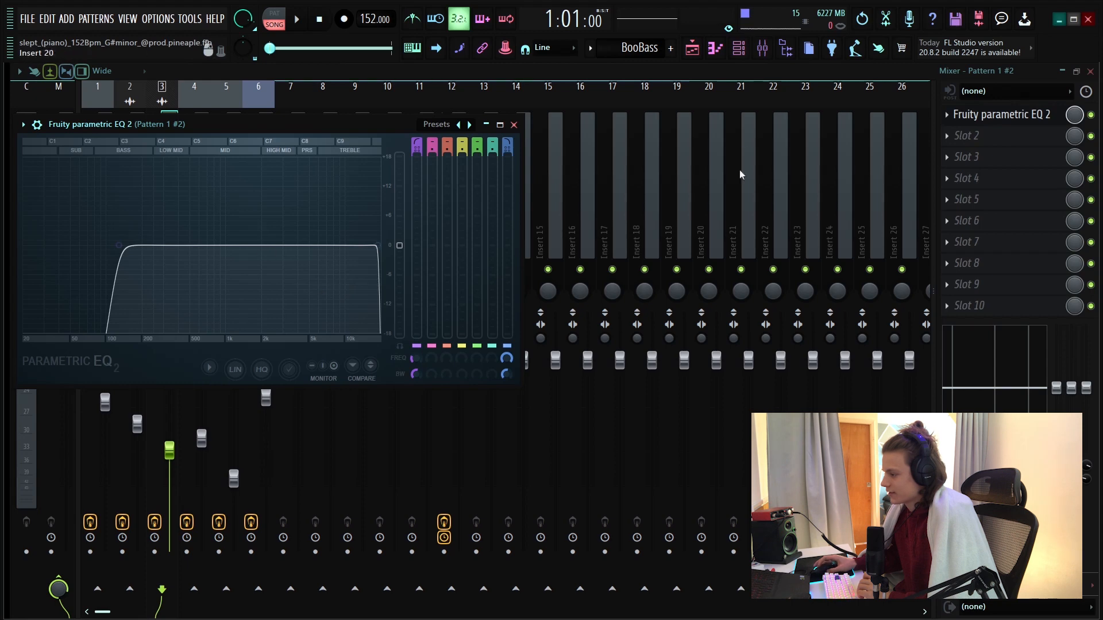
click(515, 125)
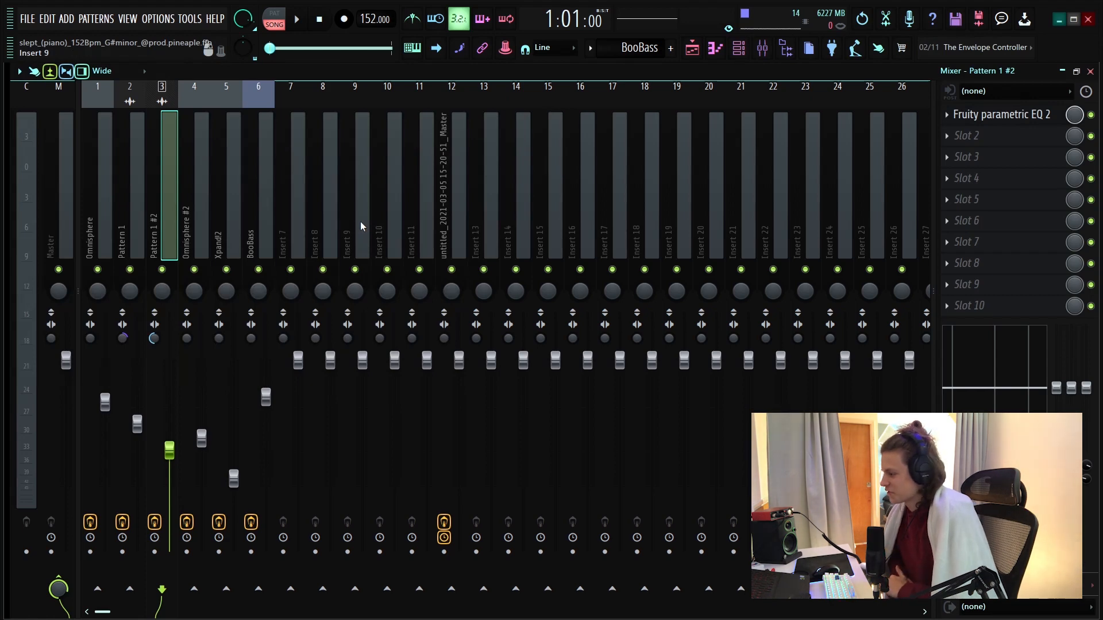
- Inspect the Fruity parametric EQ 2 curve on the Omnisphere #2 mixer track, then close the plugin
click(196, 207)
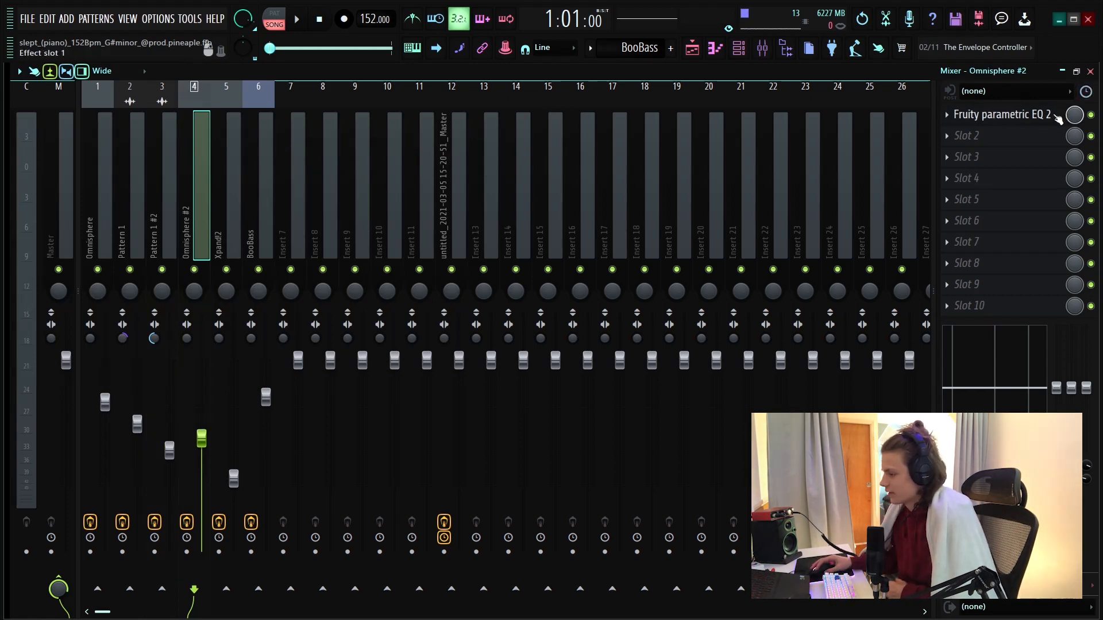
click(1058, 117)
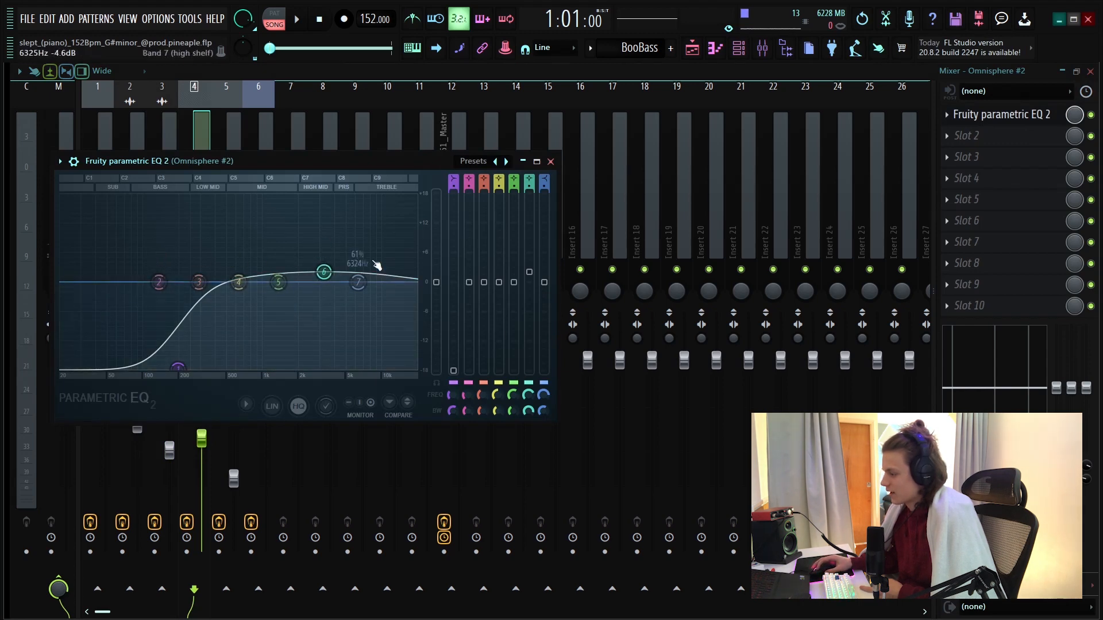
click(550, 161)
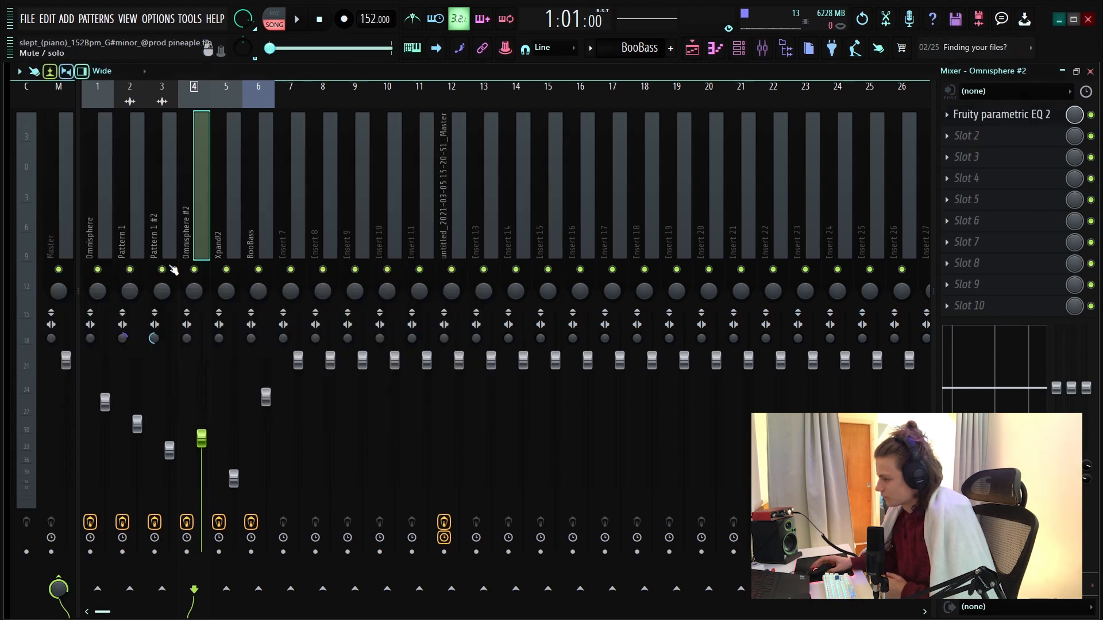
- Inspect the Fruity parametric EQ 2 and Fruity Chorus settings on the Xpand!2 mixer track, closing each plugin
click(225, 221)
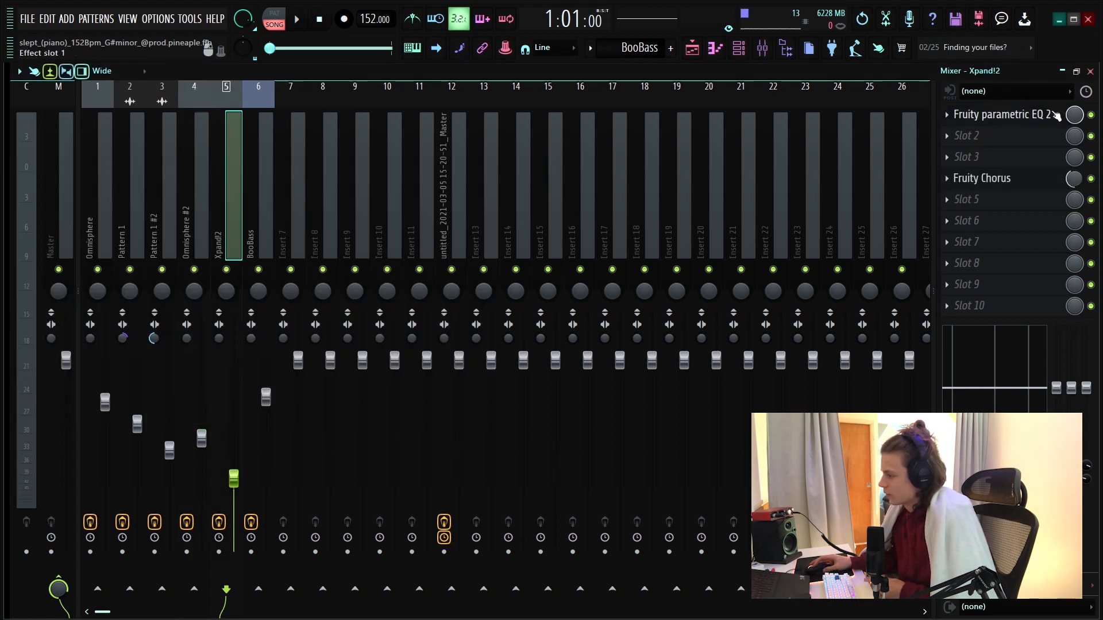
click(1058, 115)
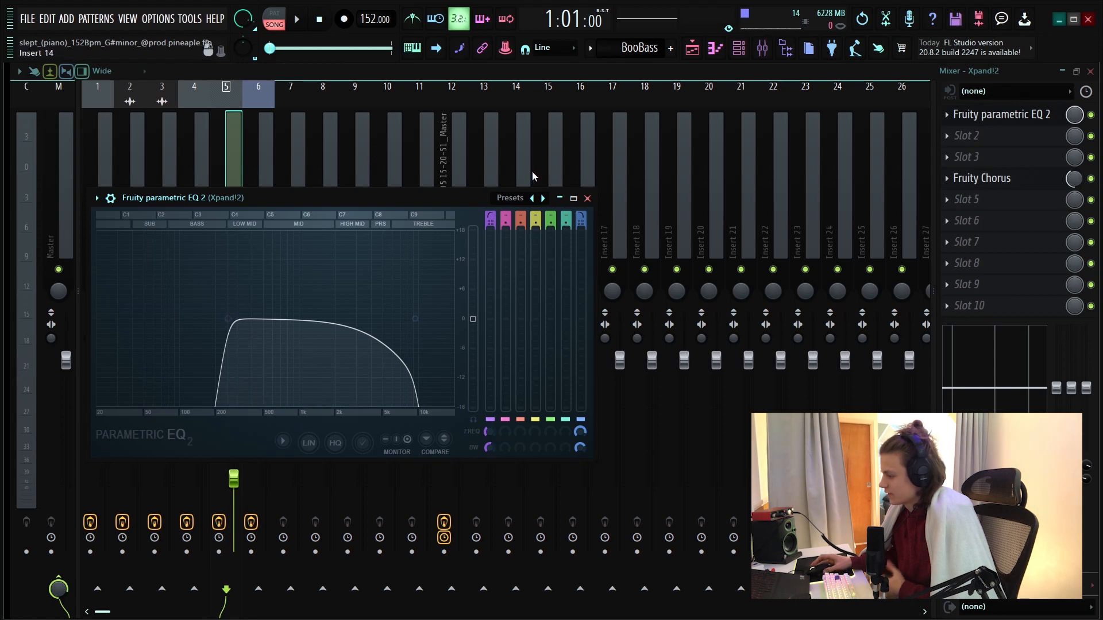
click(587, 198)
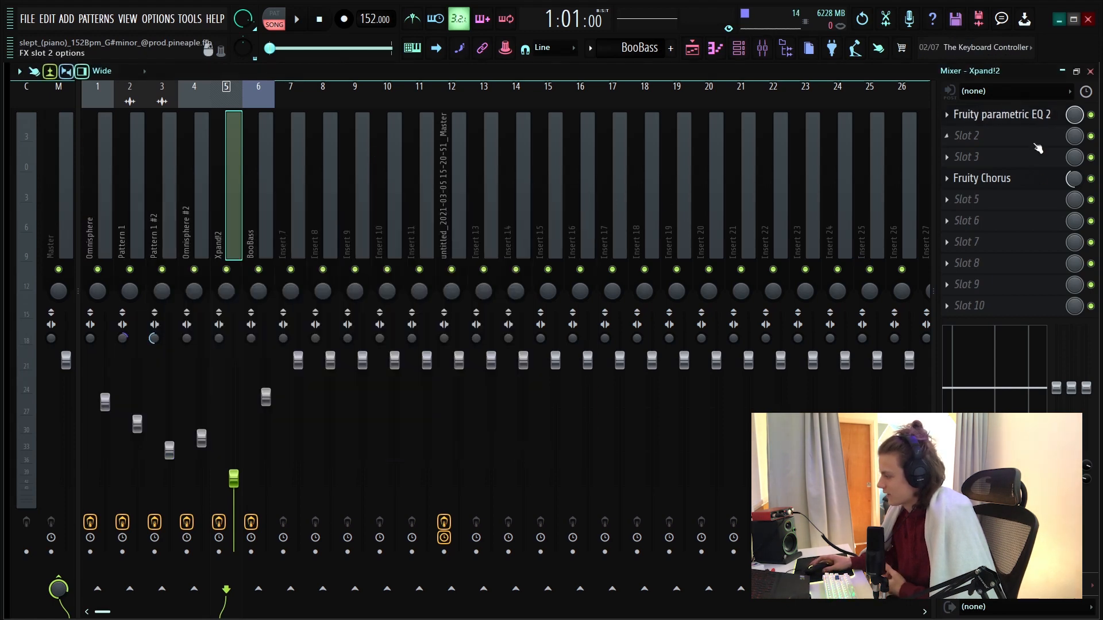
click(1025, 179)
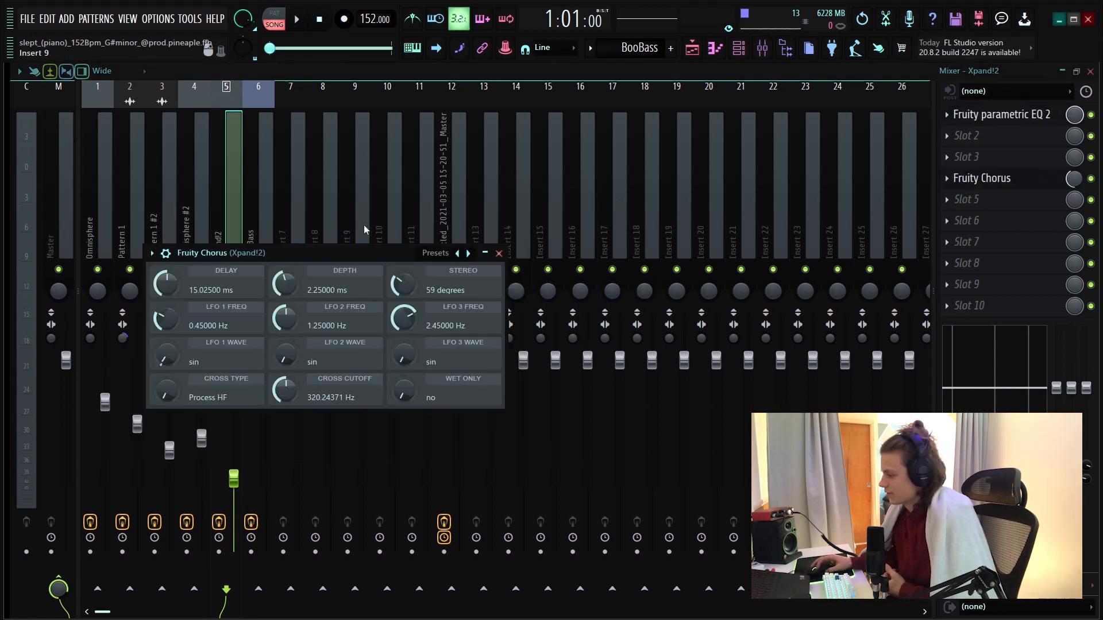
drag(364, 252, 383, 210)
click(517, 211)
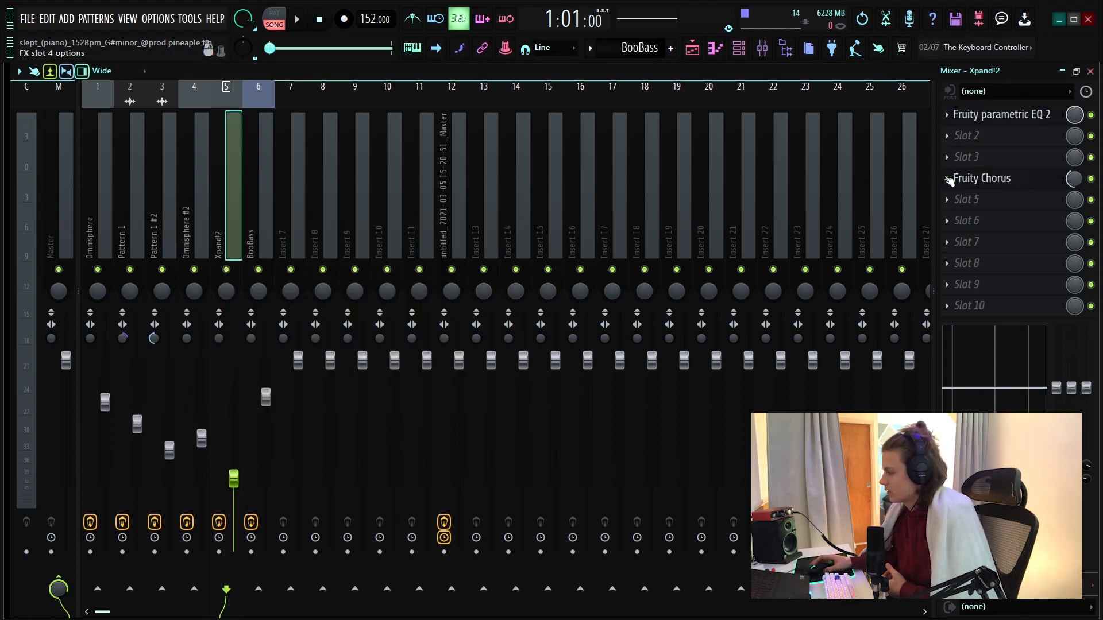
click(946, 179)
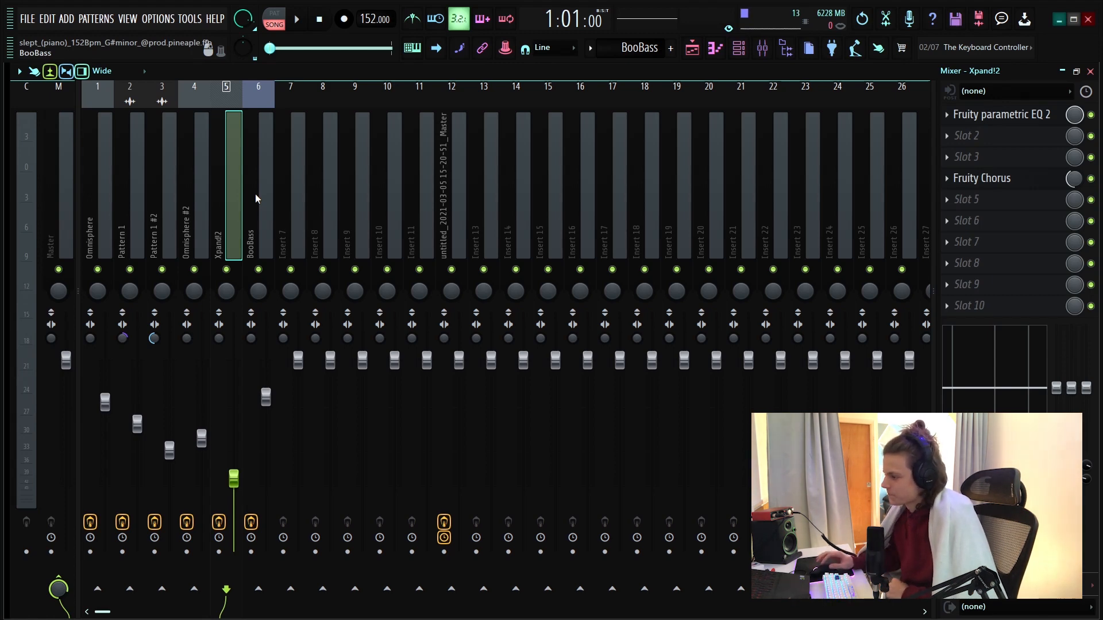
- Inspect the Fruity parametric EQ 2 curve on the BooBass mixer track, then close the plugin
click(255, 194)
click(1002, 116)
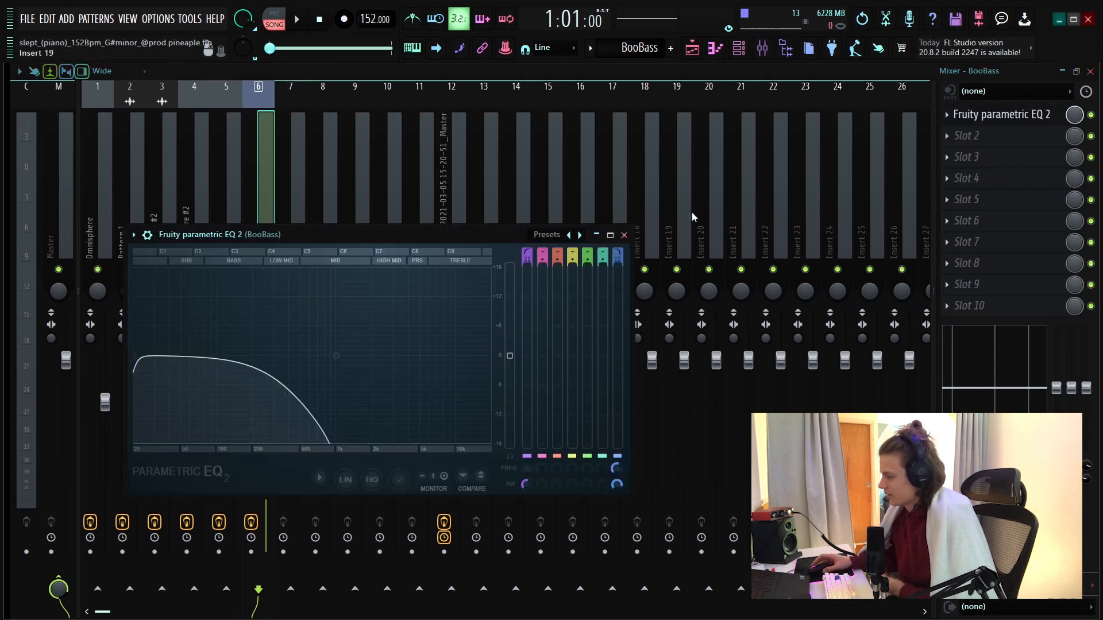
click(626, 236)
- Look over the arrangement in the playlist, then check the Master track's effect slots in the mixer
key(F5)
scroll(312, 100, down, 5)
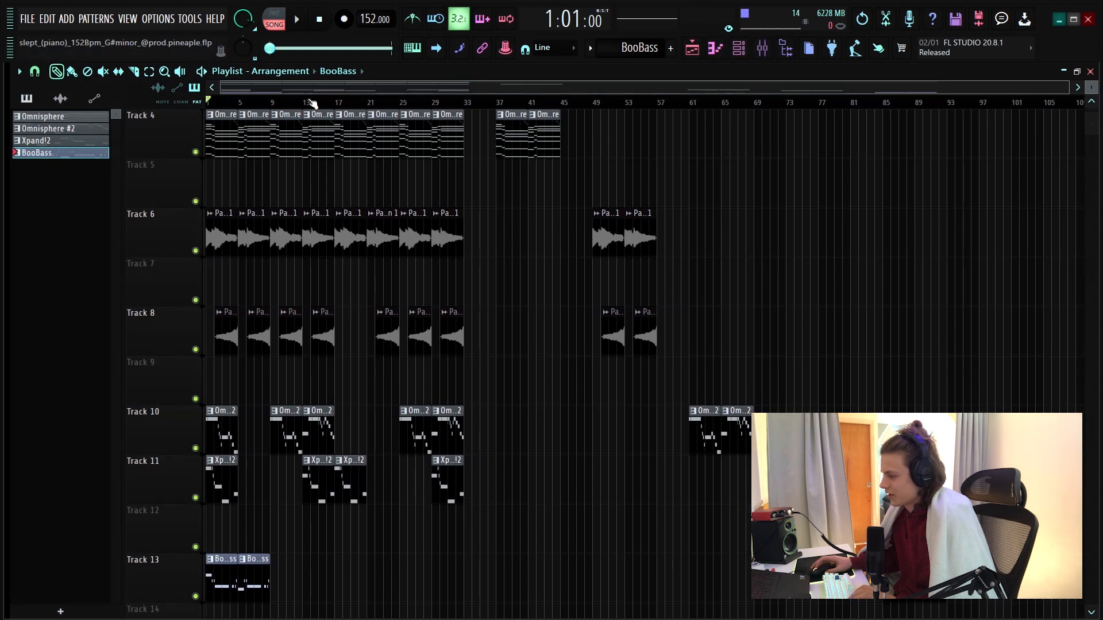
scroll(258, 100, up, 4)
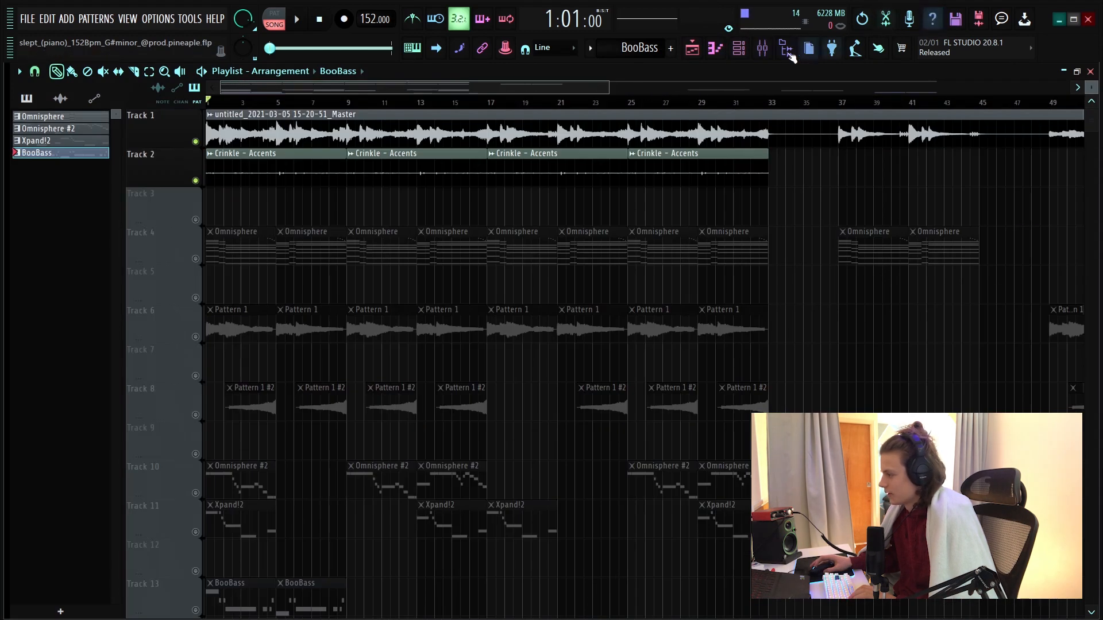
click(762, 47)
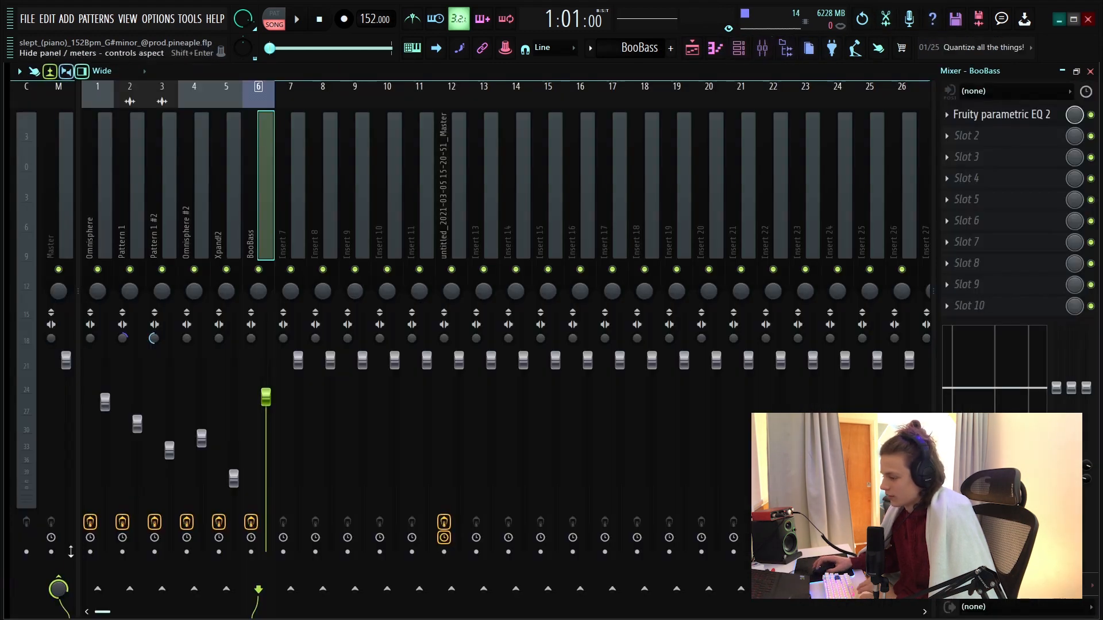
click(59, 562)
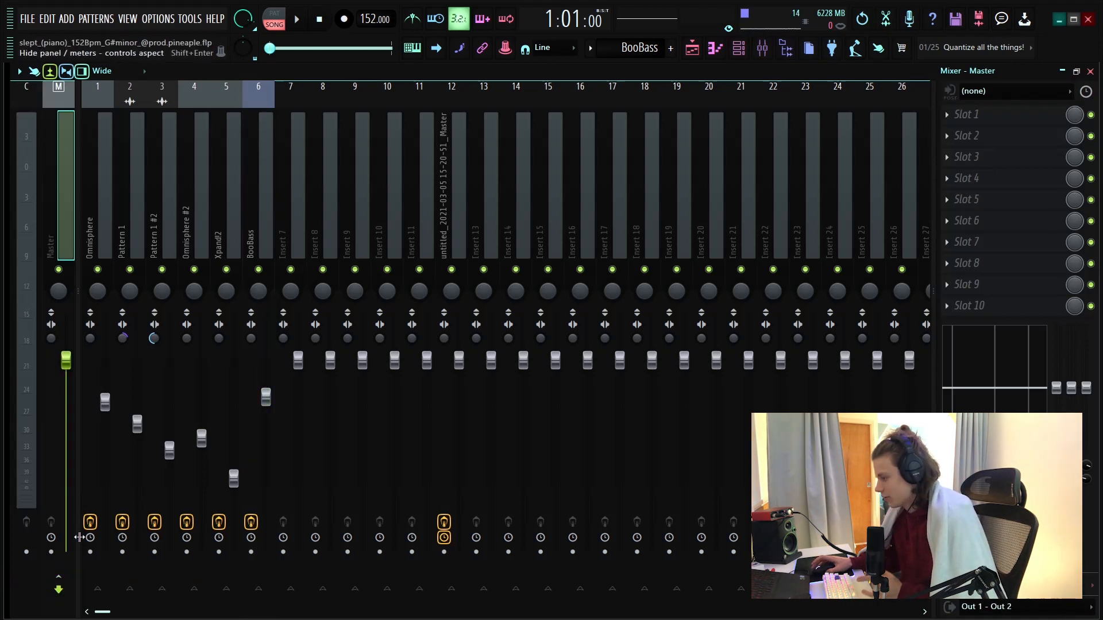
click(739, 48)
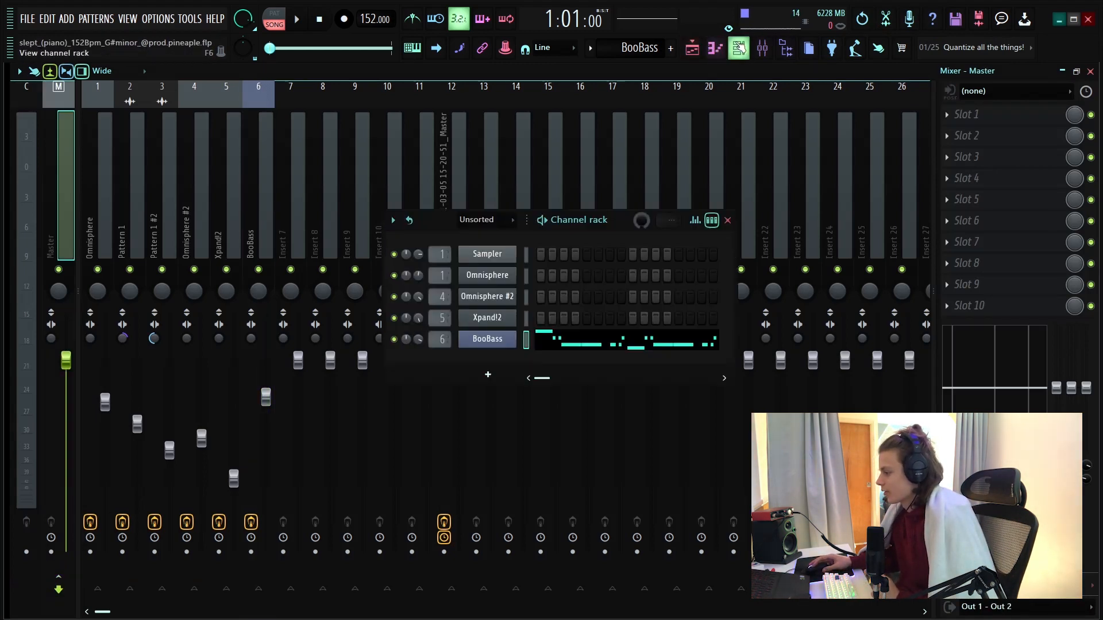
click(692, 48)
double_click(218, 116)
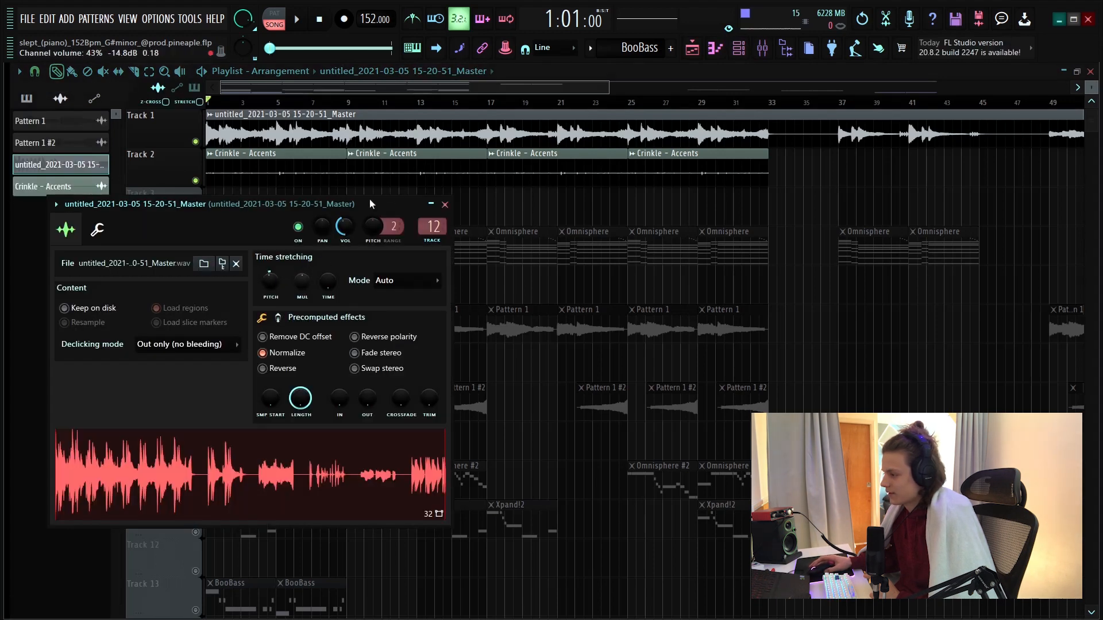
click(445, 205)
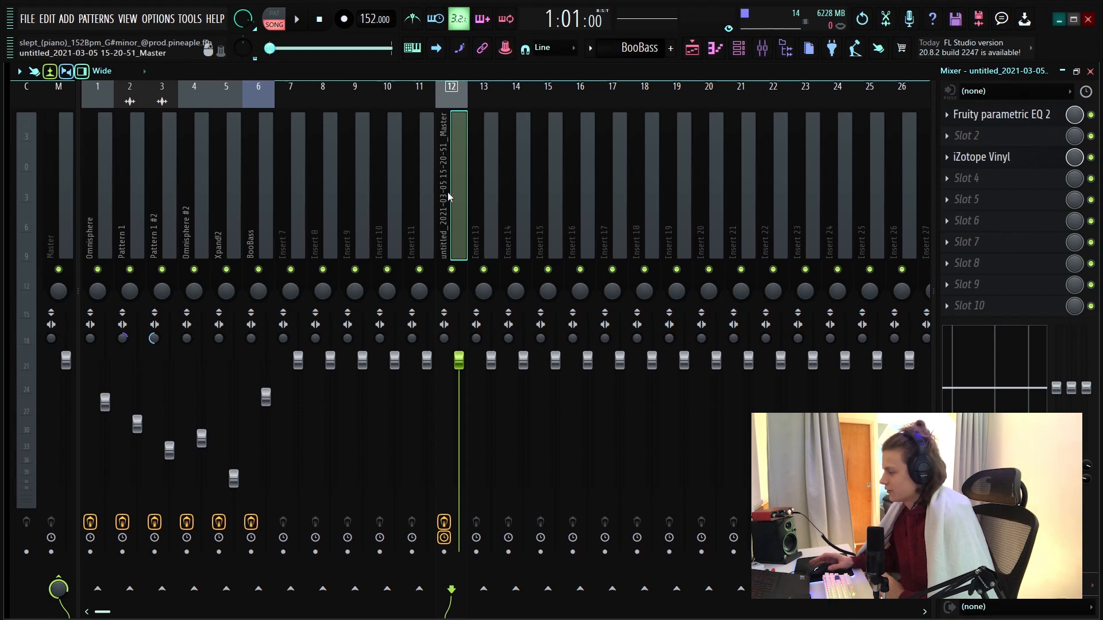
- Inspect the Fruity parametric EQ 2 curve on mixer track 12, which carries the rendered Master audio, then close the plugin
click(1001, 115)
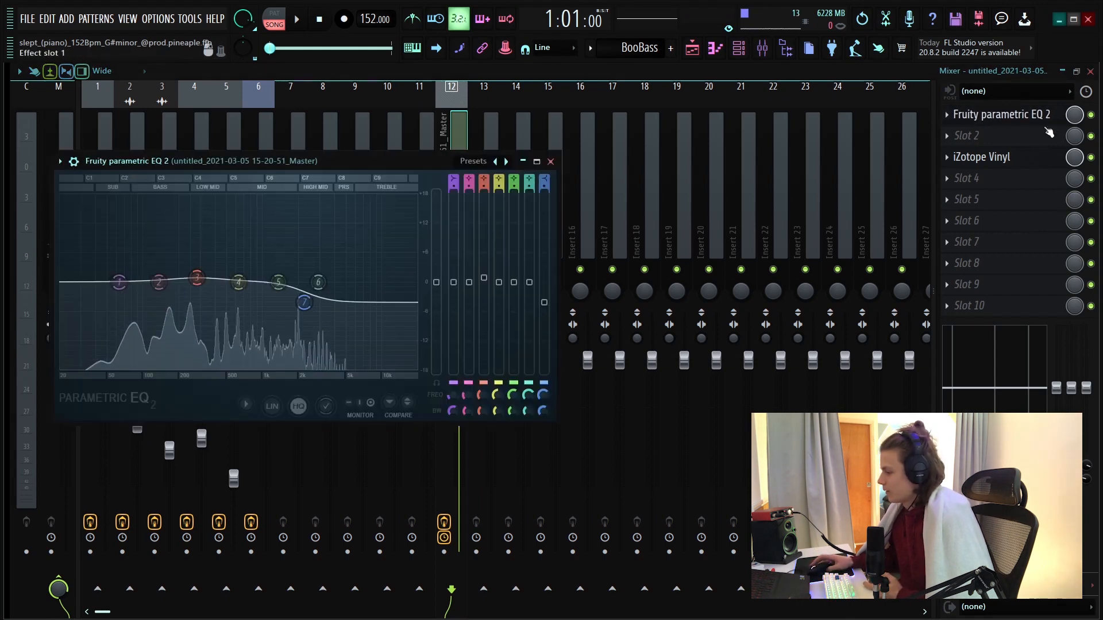
drag(381, 171, 451, 164)
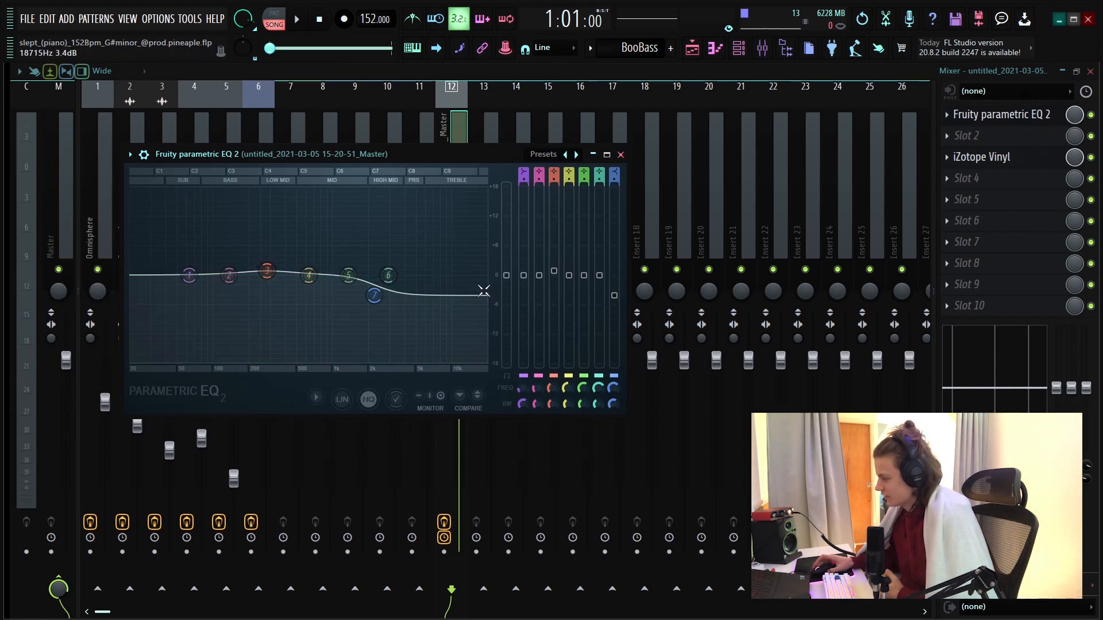
click(623, 155)
- Open iZotope Vinyl on mixer track 12 and examine its warp depth, noise and year settings
click(983, 157)
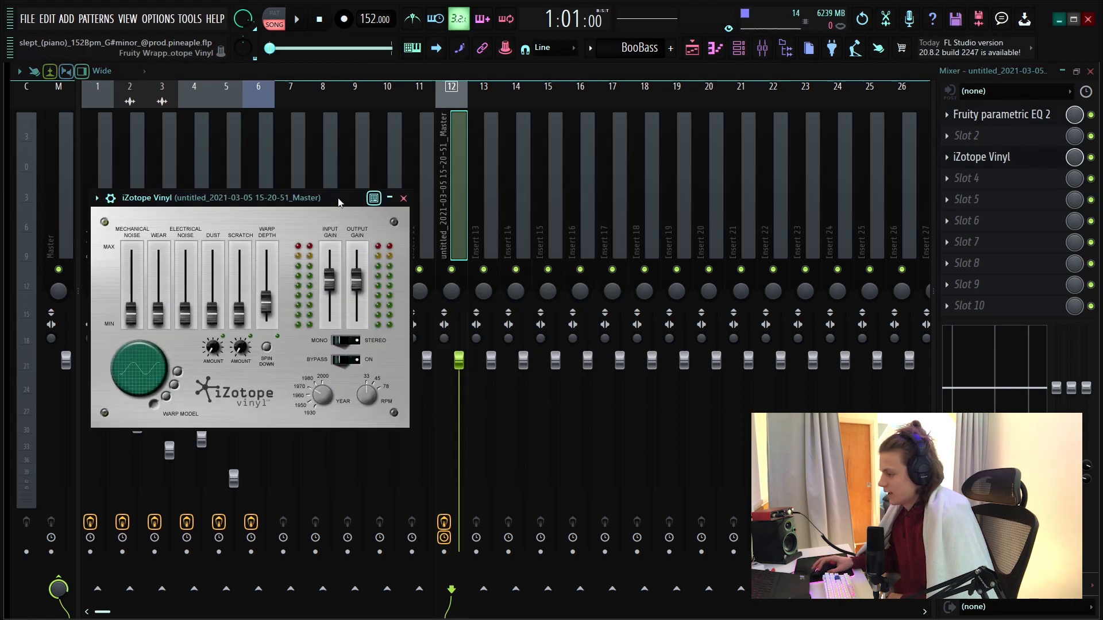
drag(339, 202, 552, 164)
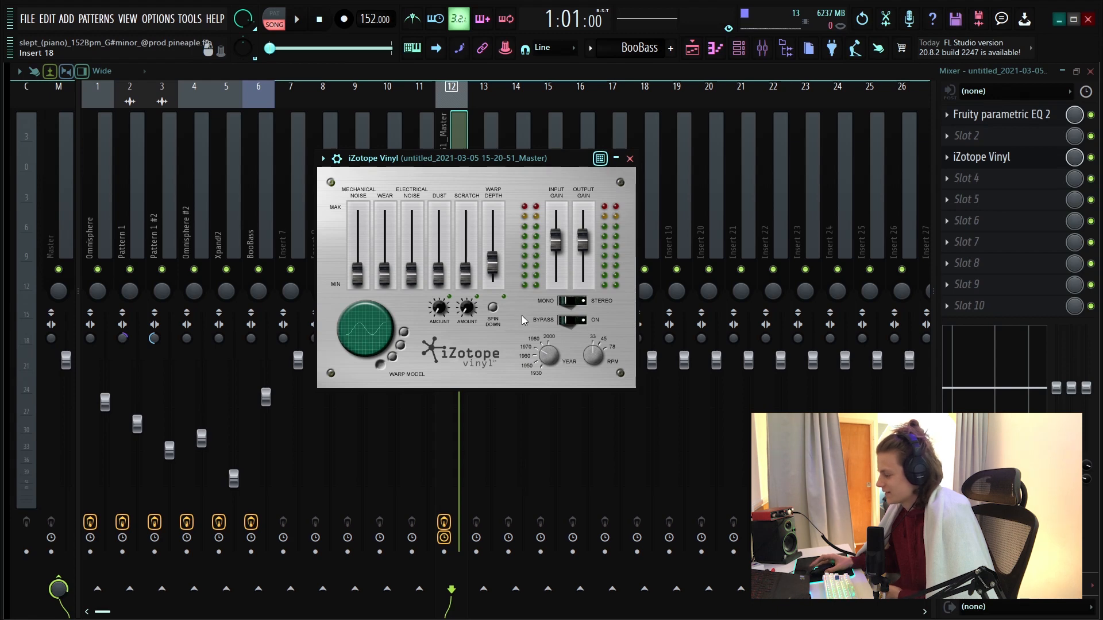
drag(559, 164, 556, 178)
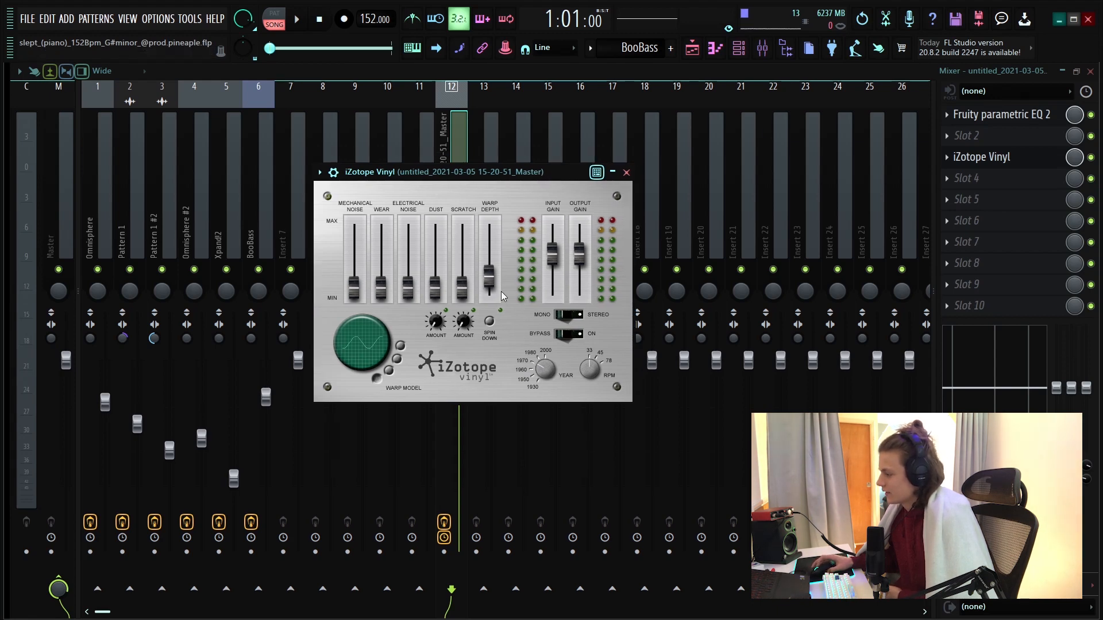